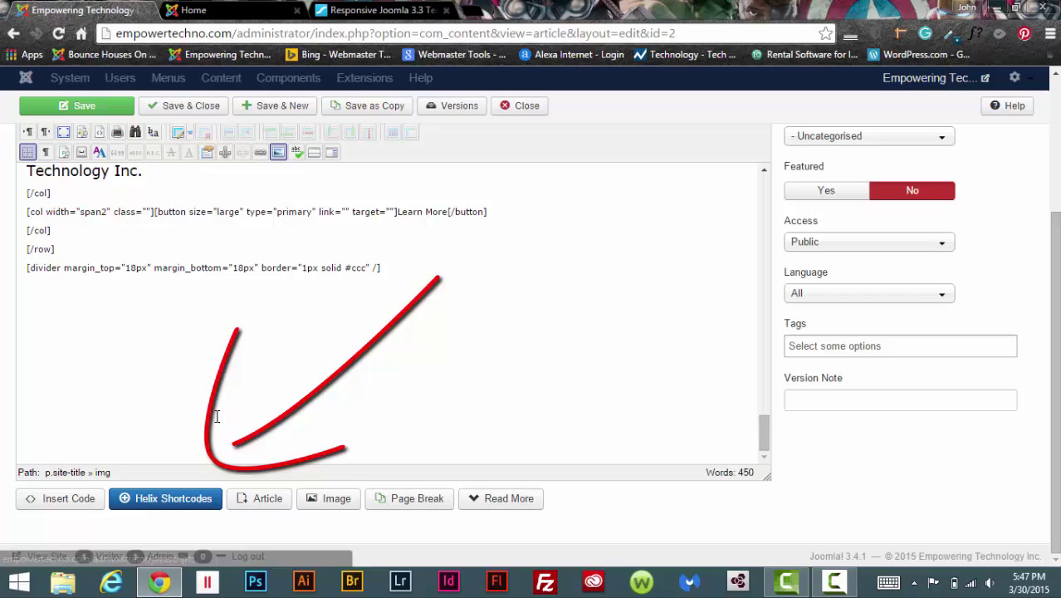
- Scroll through the Home article's existing row, column, button and divider shortcodes
{"action": "scroll", "coordinate": [214, 421], "scroll_direction": "up", "scroll_amount": 5}
{"action": "scroll", "coordinate": [216, 422], "scroll_direction": "up", "scroll_amount": 10}
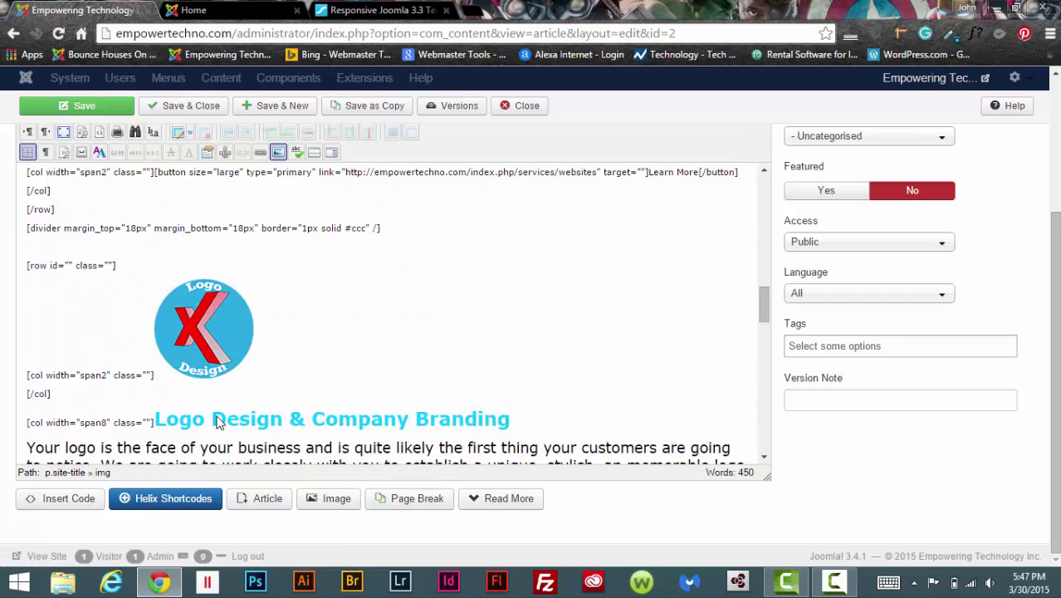
{"action": "scroll", "coordinate": [218, 420], "scroll_direction": "up", "scroll_amount": 8}
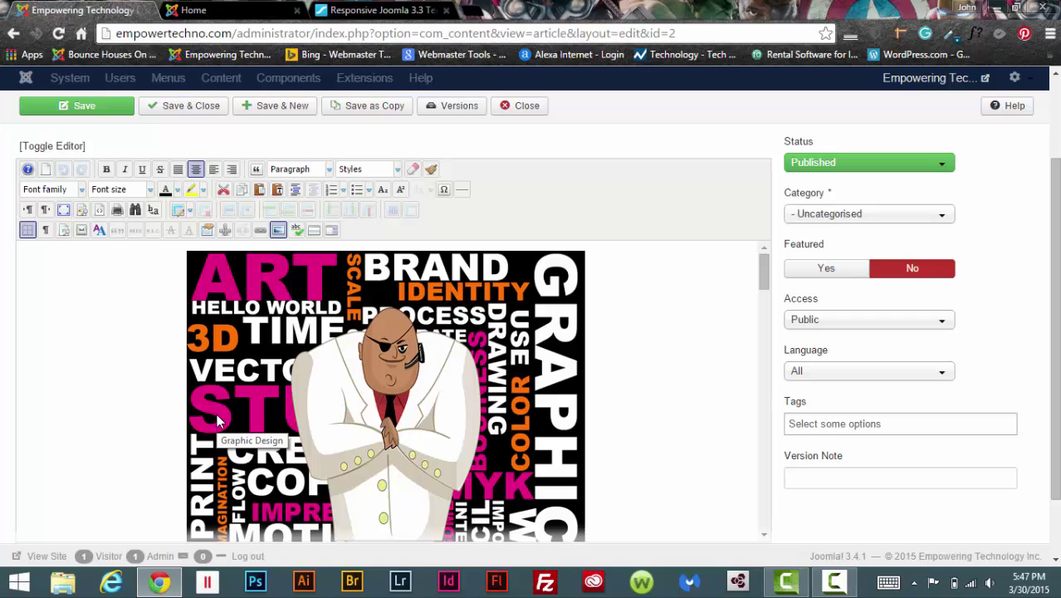
{"action": "scroll", "coordinate": [343, 363], "scroll_direction": "down", "scroll_amount": 1}
{"action": "scroll", "coordinate": [342, 363], "scroll_direction": "up", "scroll_amount": 1}
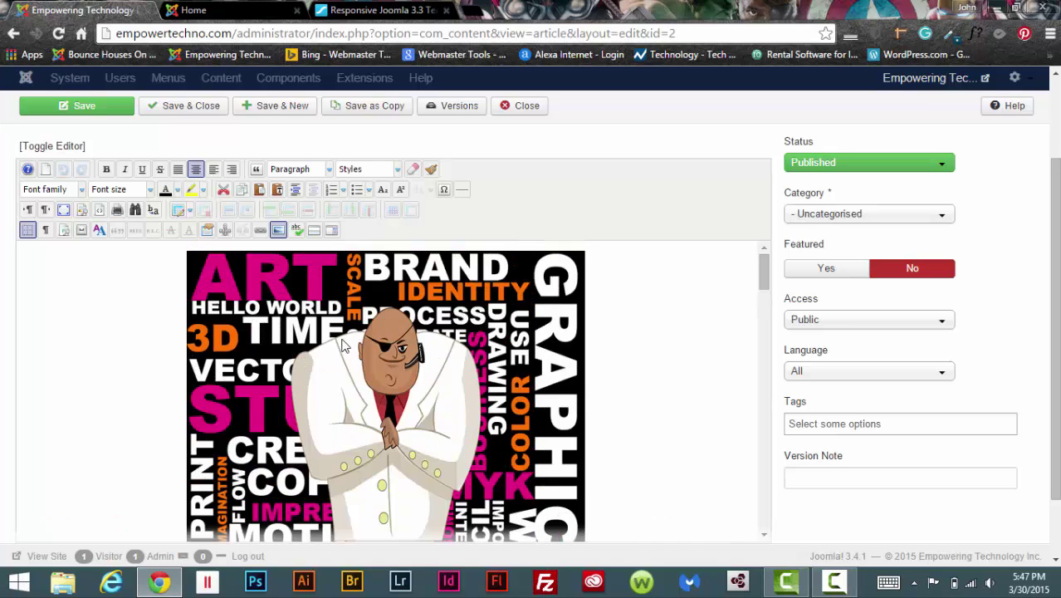
{"action": "scroll", "coordinate": [349, 349], "scroll_direction": "down", "scroll_amount": 8}
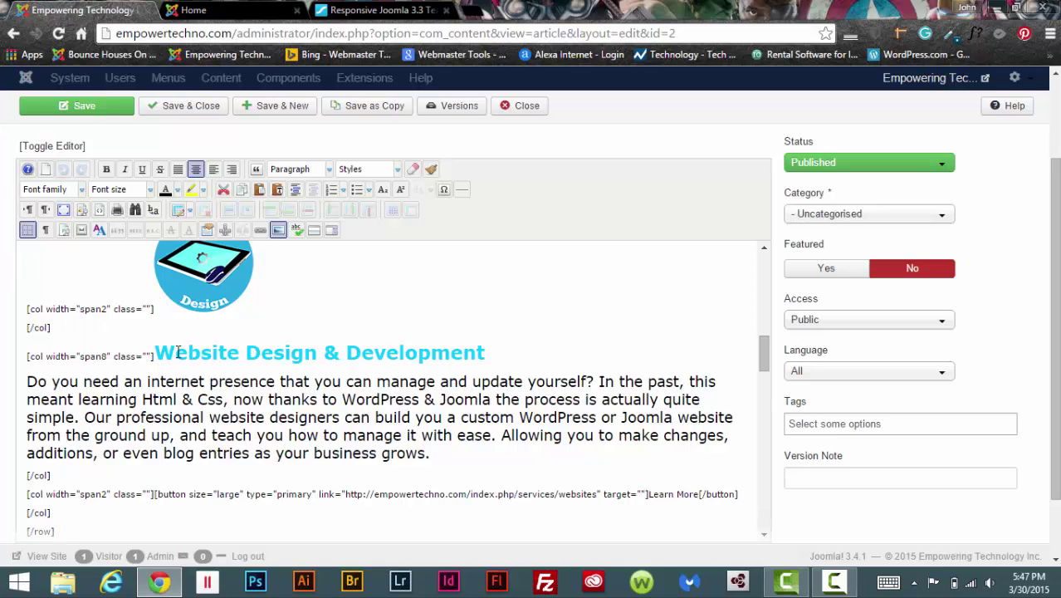
{"action": "left_click", "coordinate": [214, 15]}
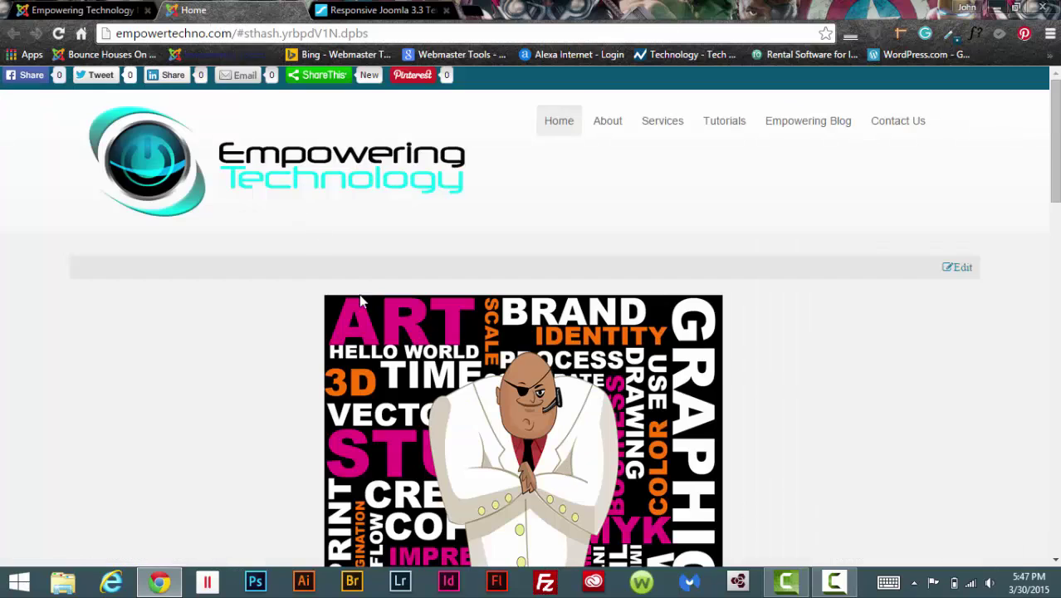
{"action": "scroll", "coordinate": [495, 459], "scroll_direction": "down", "scroll_amount": 1}
{"action": "scroll", "coordinate": [496, 459], "scroll_direction": "down", "scroll_amount": 6}
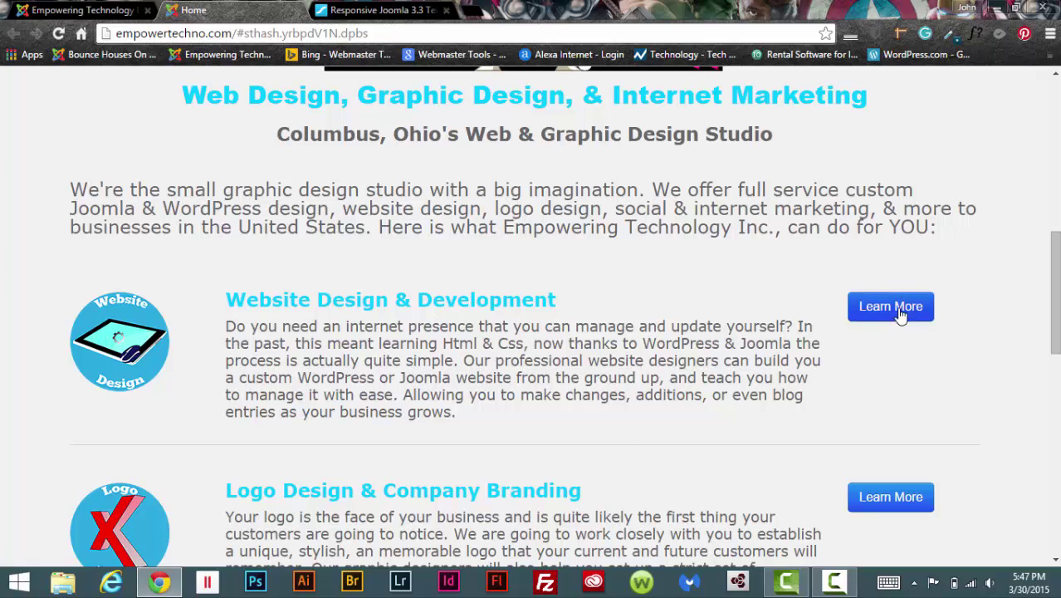
{"action": "scroll", "coordinate": [548, 328], "scroll_direction": "down", "scroll_amount": 3}
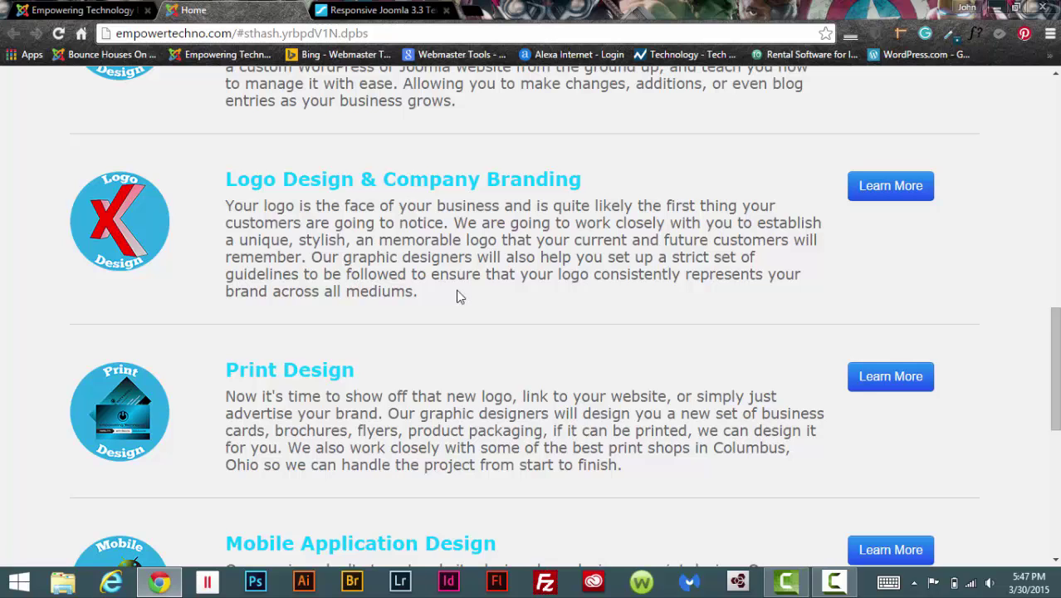
{"action": "key", "text": "ctrl+Tab"}
{"action": "key", "text": "ctrl+Tab"}
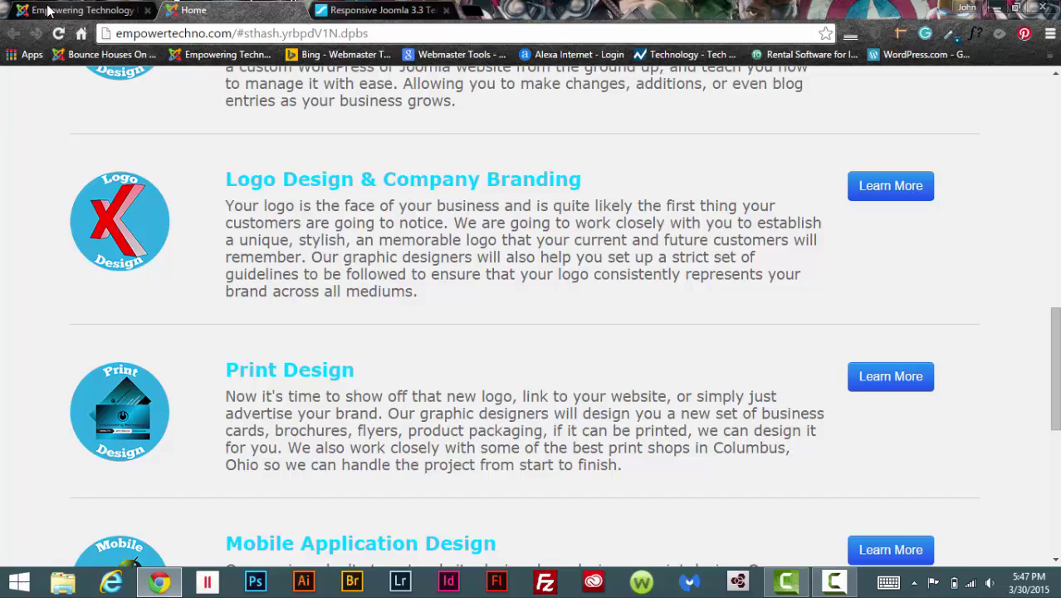
- At the end of the article, choose Gallery from the Helix Shortcodes list
{"action": "scroll", "coordinate": [440, 512], "scroll_direction": "down", "scroll_amount": 10}
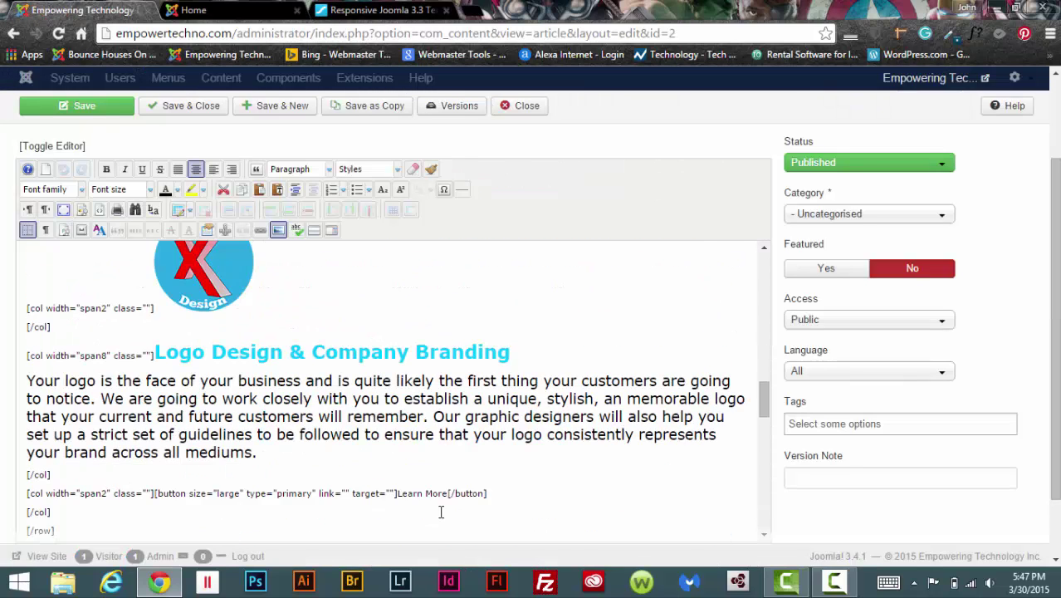
{"action": "scroll", "coordinate": [440, 512], "scroll_direction": "down", "scroll_amount": 6}
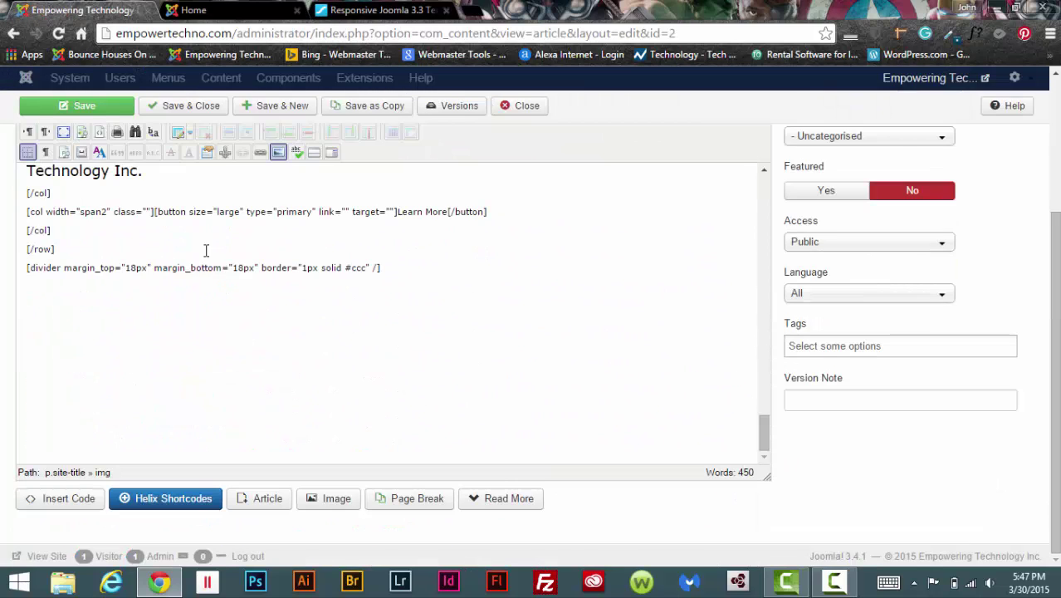
{"action": "left_click", "coordinate": [166, 498]}
{"action": "left_click", "coordinate": [536, 116]}
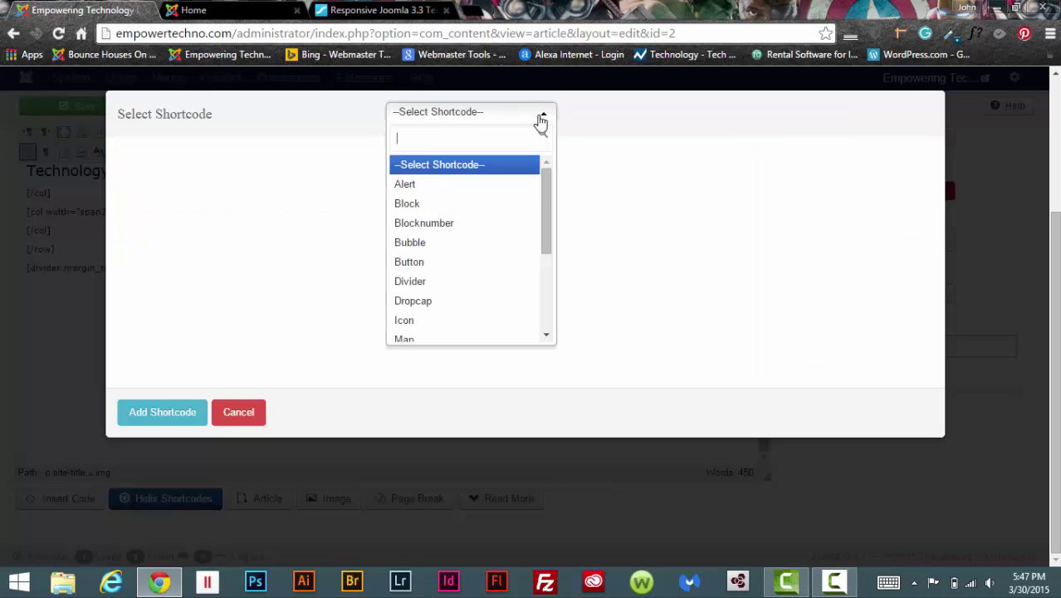
{"action": "scroll", "coordinate": [453, 268], "scroll_direction": "down", "scroll_amount": 2}
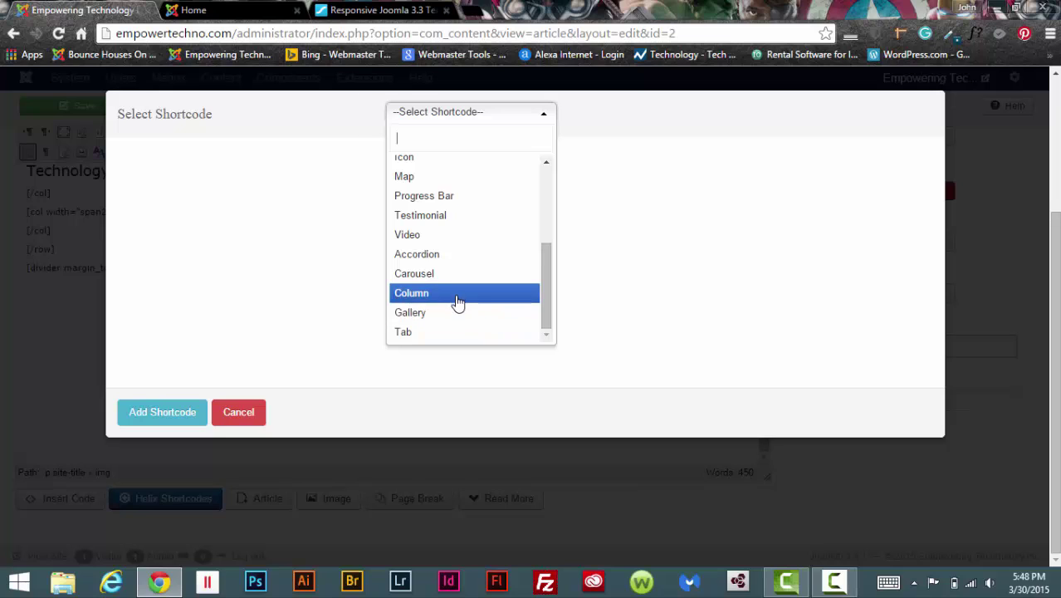
{"action": "scroll", "coordinate": [446, 274], "scroll_direction": "up", "scroll_amount": 2}
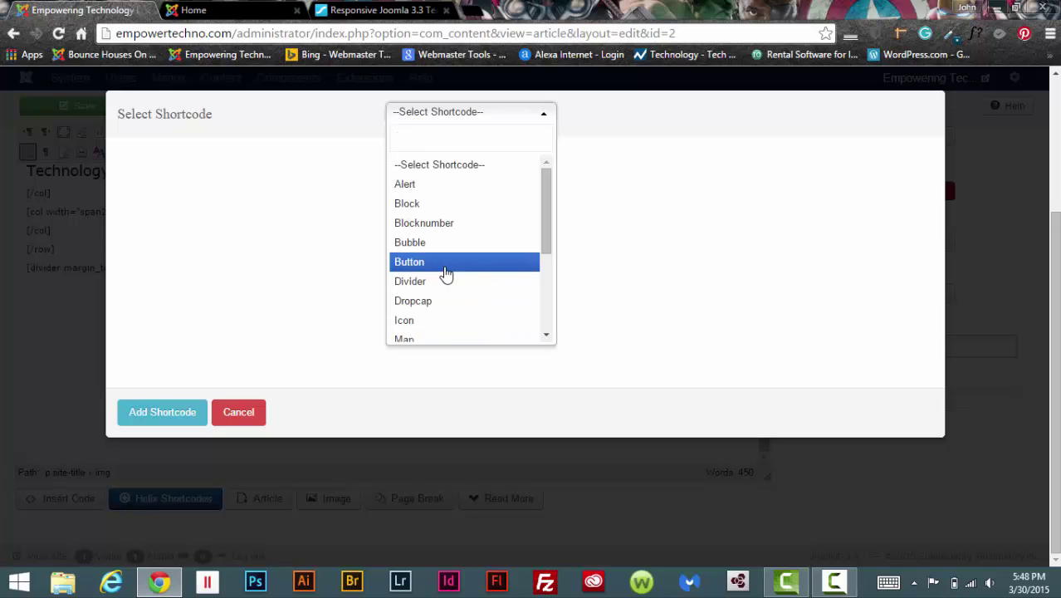
{"action": "scroll", "coordinate": [448, 274], "scroll_direction": "down", "scroll_amount": 2}
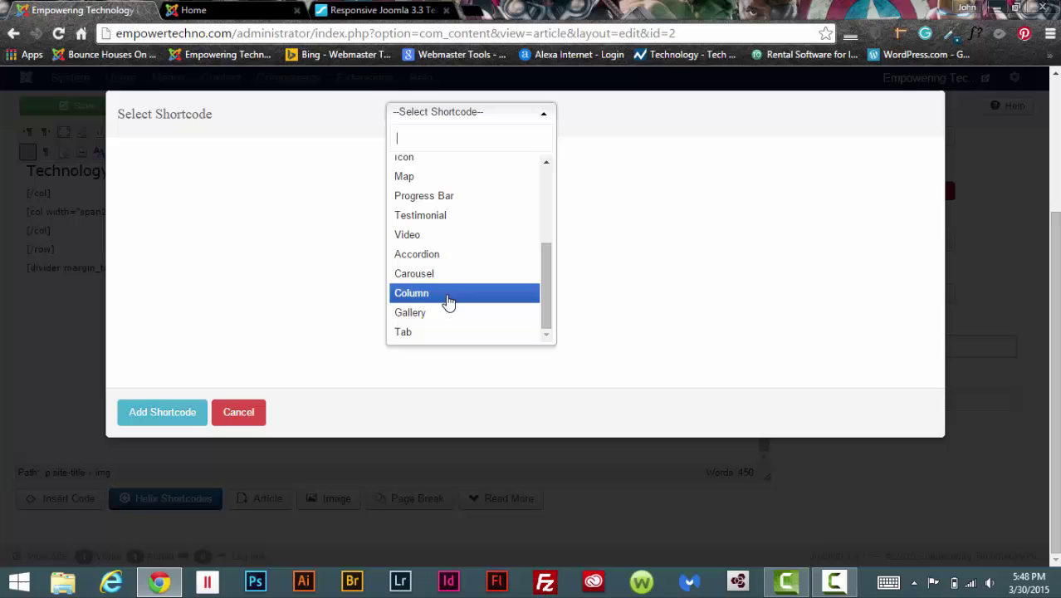
{"action": "left_click", "coordinate": [490, 316]}
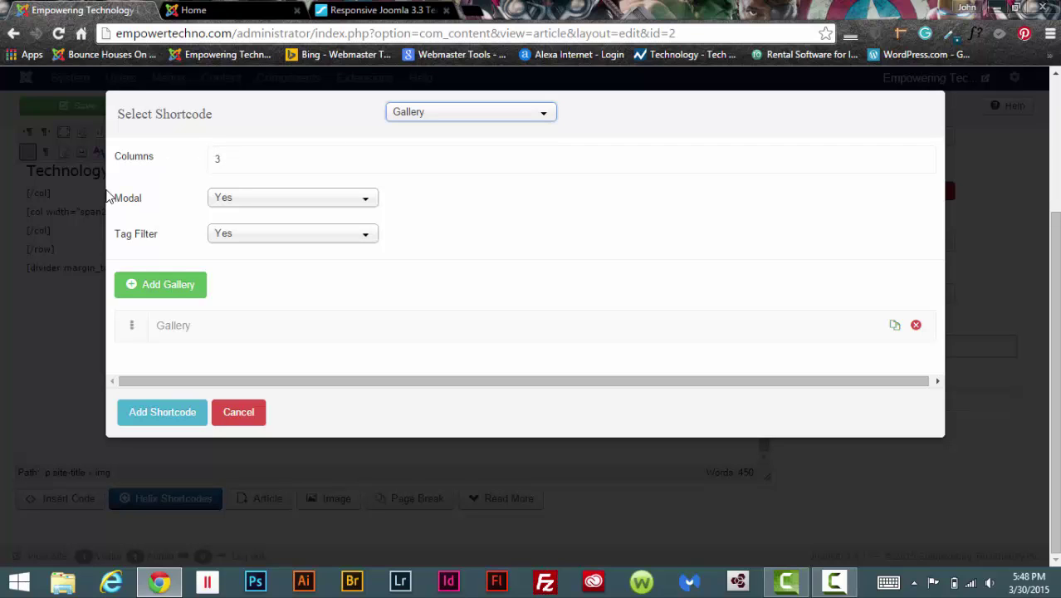
- Insert a Gallery shortcode with Modal set to Yes and a single gallery item
{"action": "left_click", "coordinate": [366, 204]}
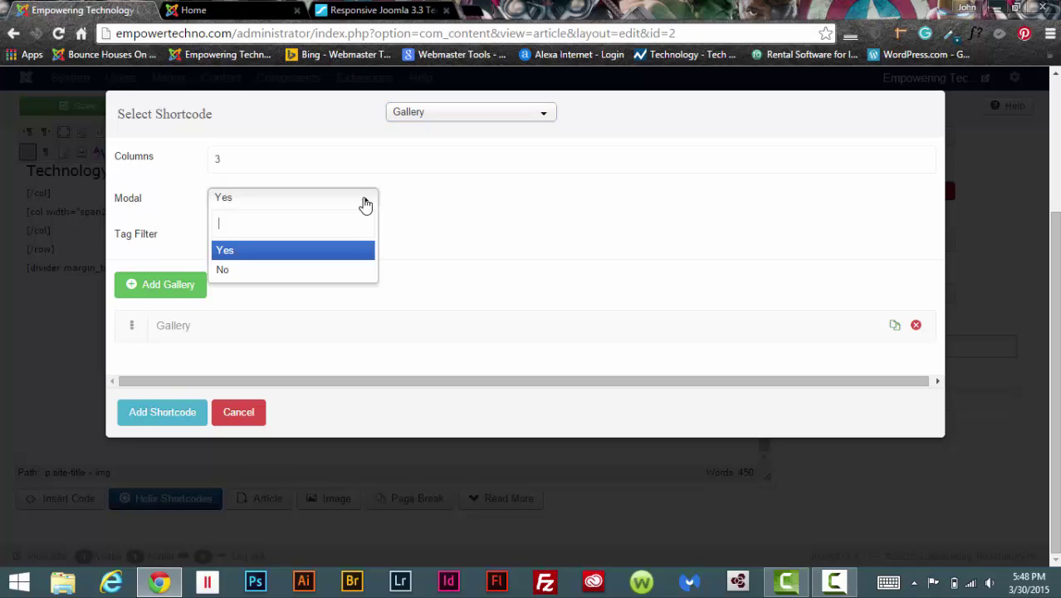
{"action": "left_click", "coordinate": [361, 210]}
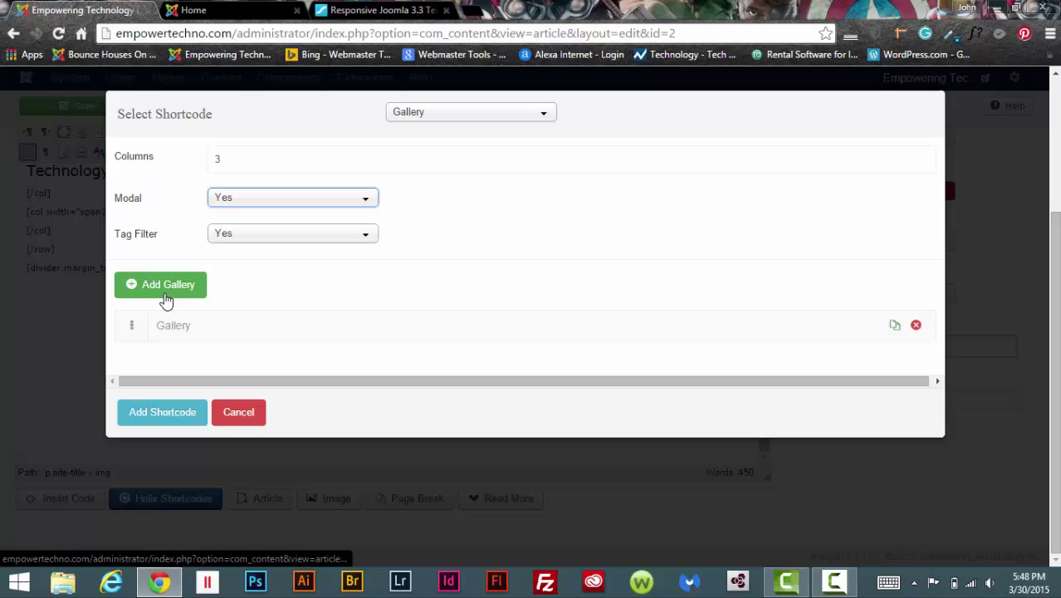
{"action": "left_click", "coordinate": [129, 286]}
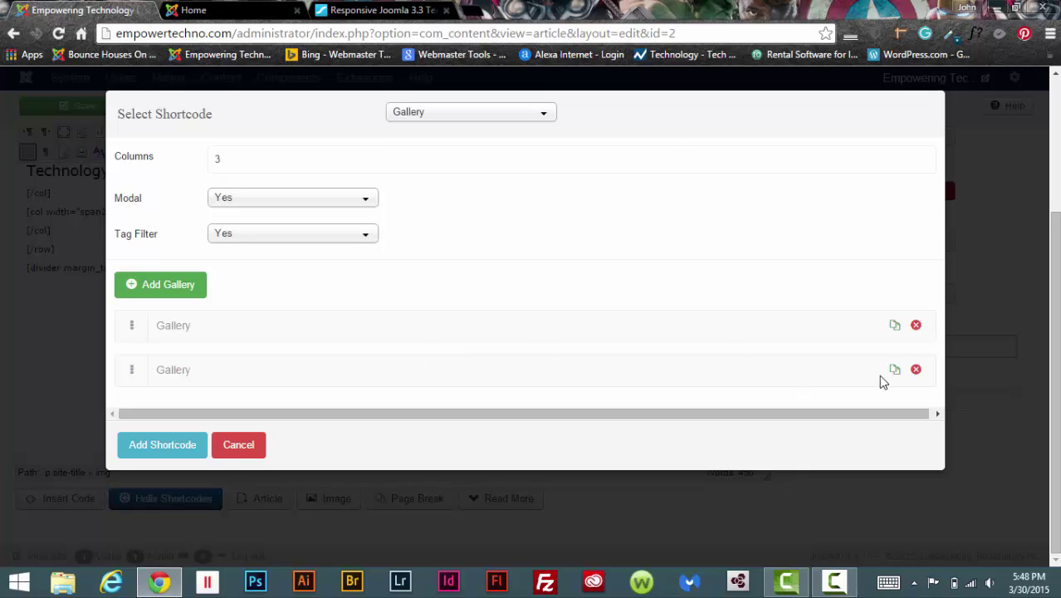
{"action": "left_click", "coordinate": [916, 370]}
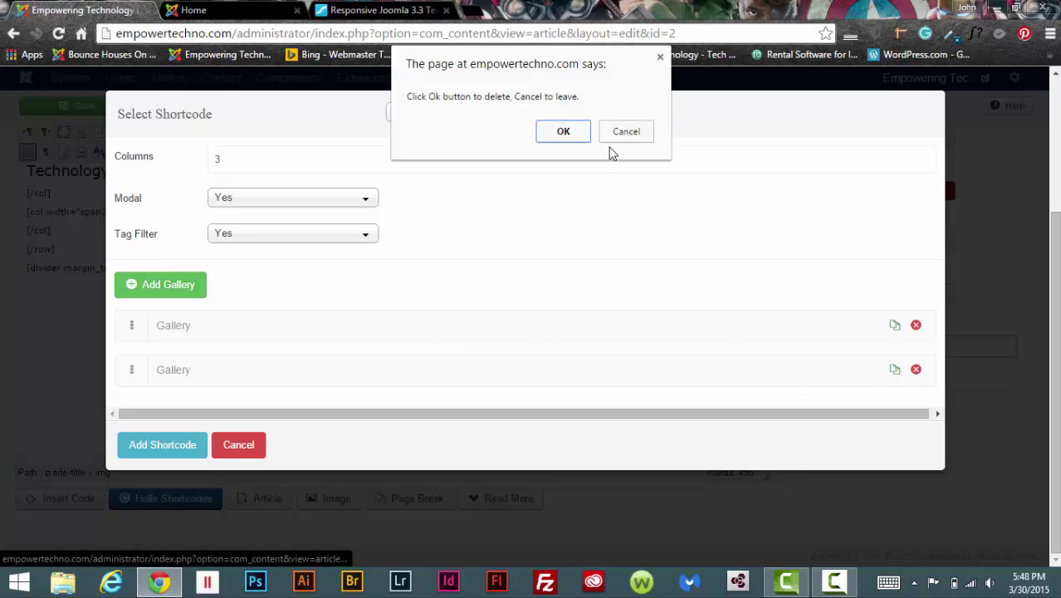
{"action": "left_click", "coordinate": [579, 133]}
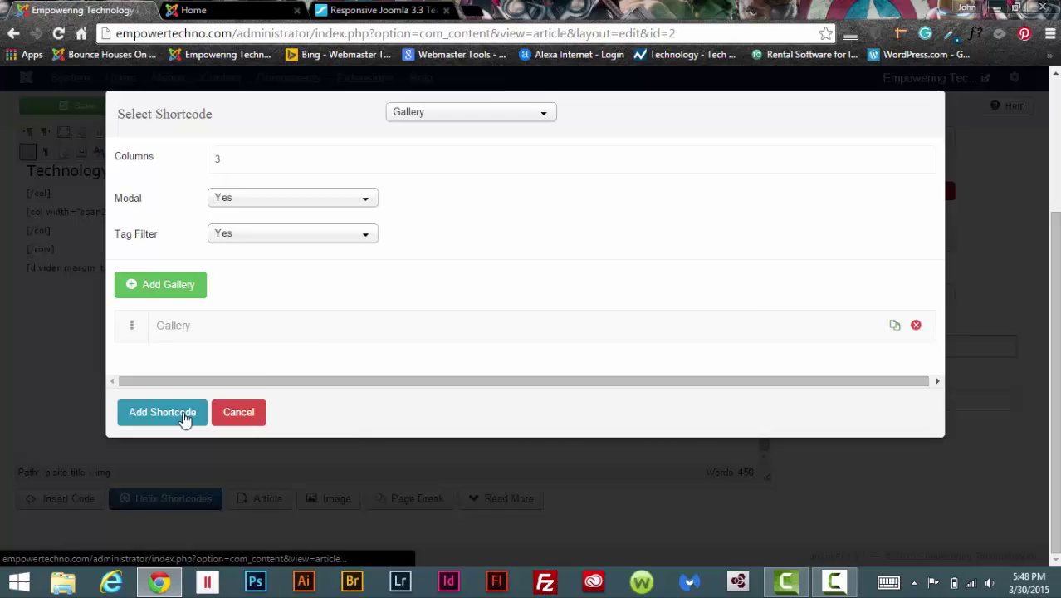
{"action": "left_click", "coordinate": [184, 420]}
{"action": "scroll", "coordinate": [43, 365], "scroll_direction": "up", "scroll_amount": 2}
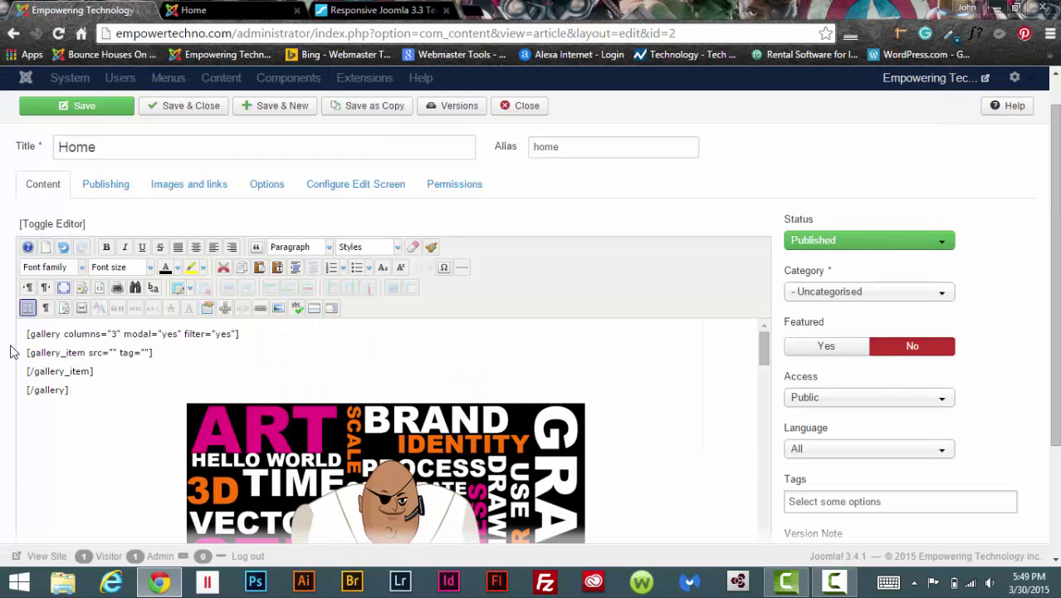
- Set the gallery item's src to images/EmpoweringTech_presentation.png and save the Home article
{"action": "left_click", "coordinate": [114, 352]}
{"action": "left_click", "coordinate": [277, 307]}
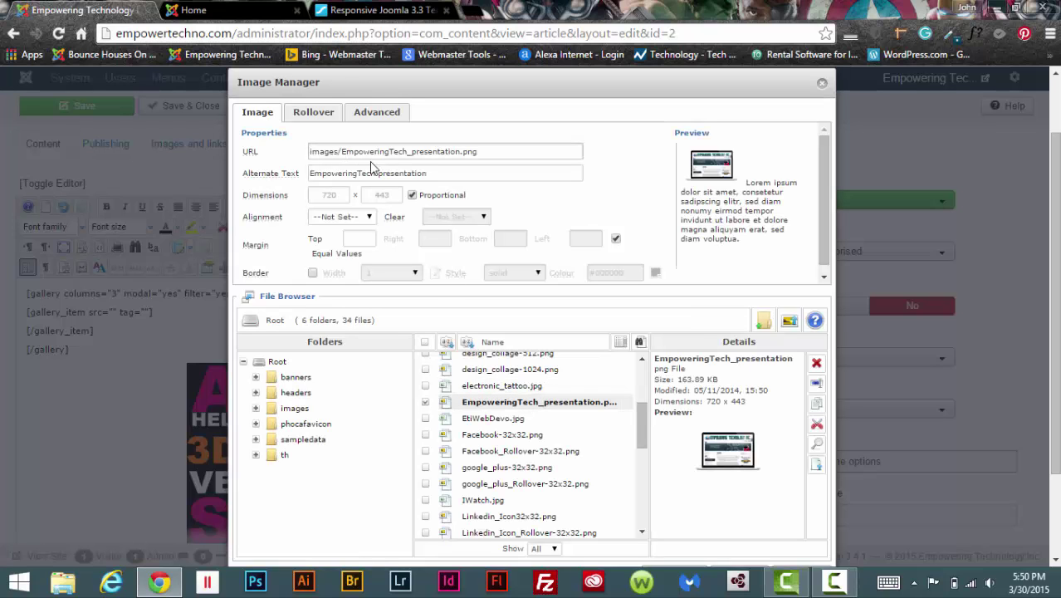
{"action": "left_click", "coordinate": [361, 153]}
{"action": "key", "text": "End"}
{"action": "key", "text": "shift+Left"}
{"action": "key", "text": "shift+Left"}
{"action": "key", "text": "shift+Left"}
{"action": "key", "text": "shift+Left"}
{"action": "key", "text": "ctrl+shift+Left"}
{"action": "key", "text": "ctrl+shift+Left"}
{"action": "key", "text": "ctrl+shift+Left"}
{"action": "key", "text": "ctrl+c"}
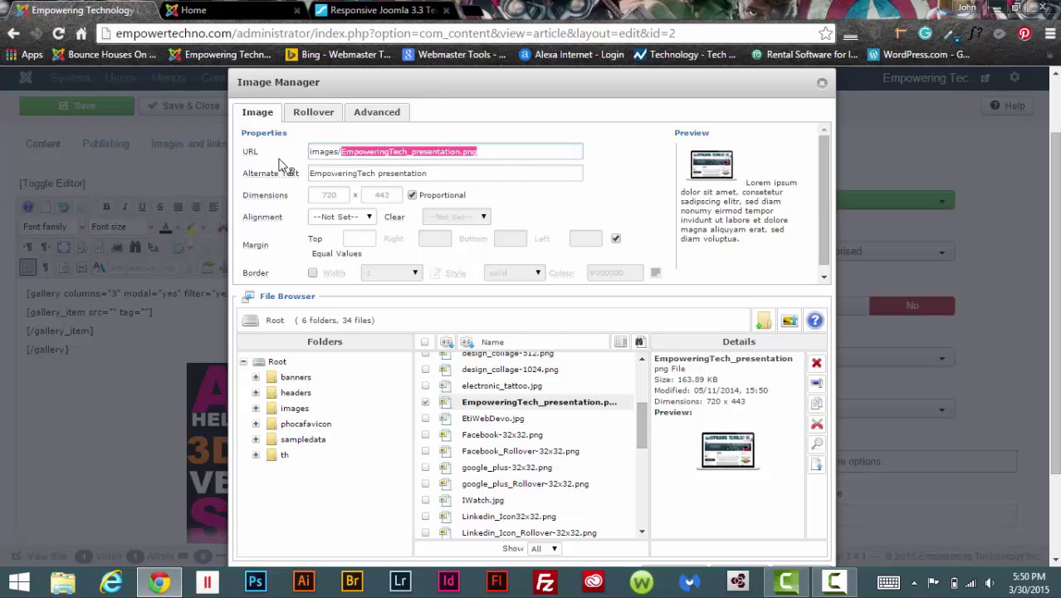
{"action": "key", "text": "Escape"}
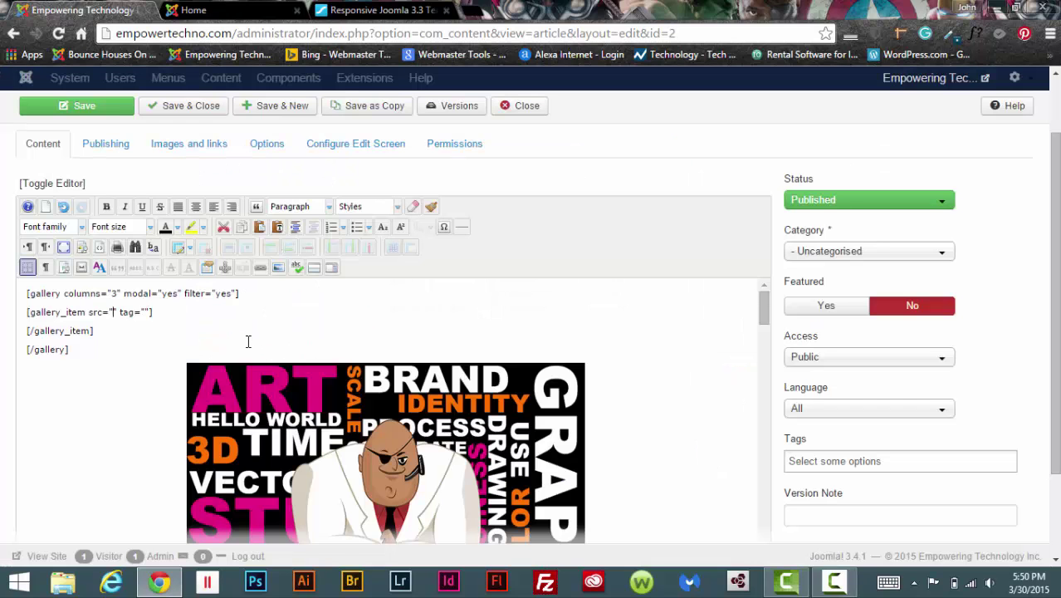
{"action": "key", "text": "ctrl+v"}
{"action": "left_click", "coordinate": [84, 106]}
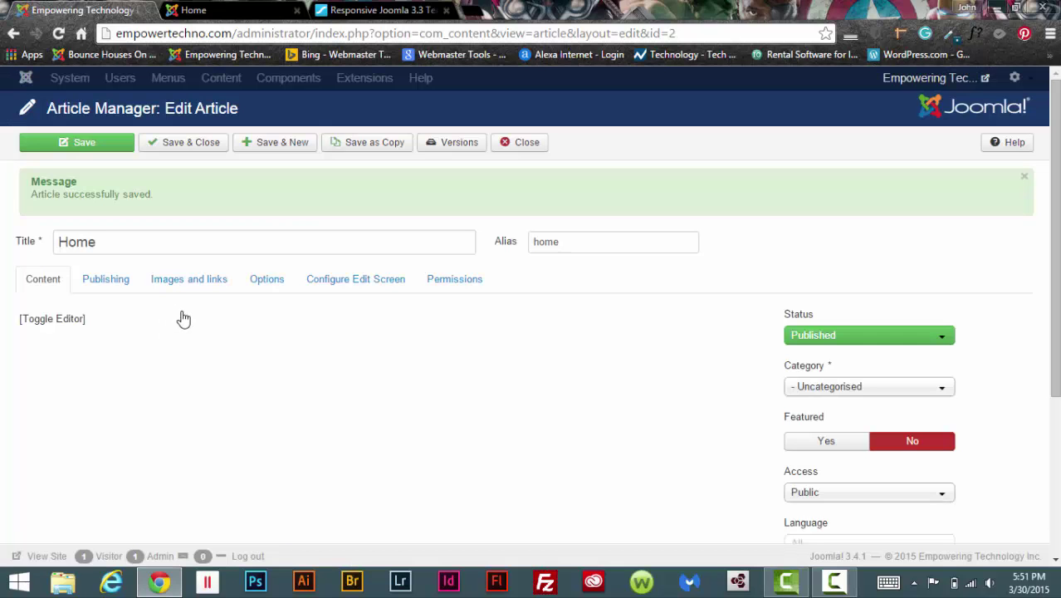
- Reload the front-end Home page and preview the laptop image in the gallery lightbox
{"action": "left_click", "coordinate": [193, 10]}
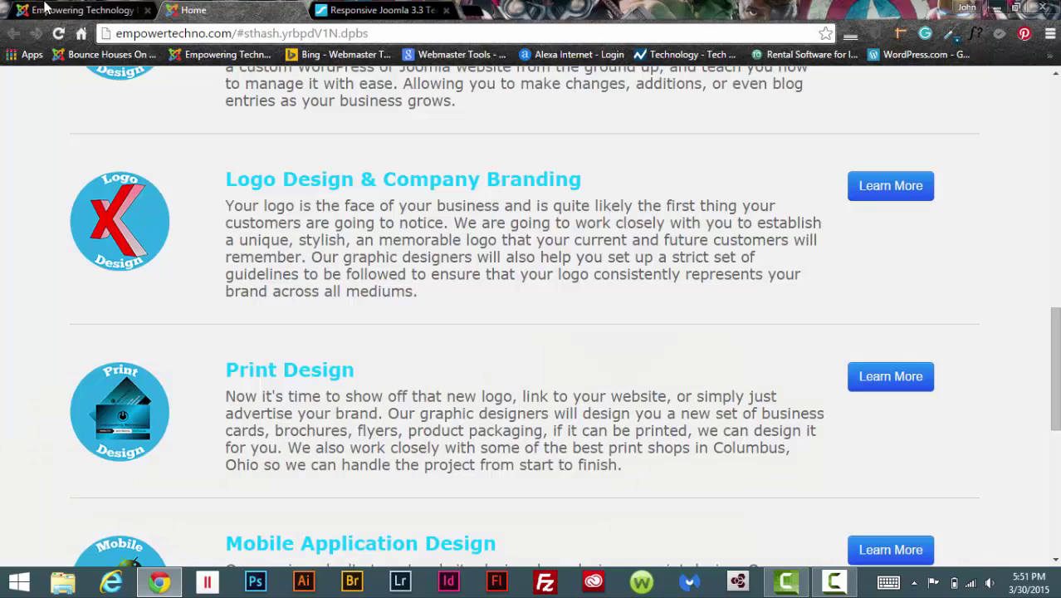
{"action": "left_click", "coordinate": [58, 33]}
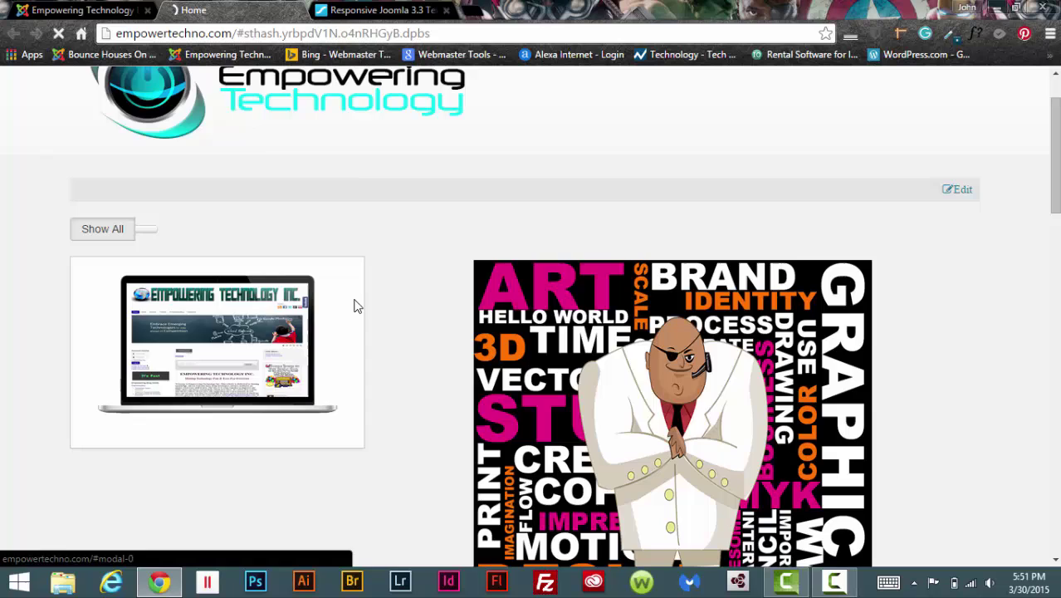
{"action": "left_click", "coordinate": [206, 396]}
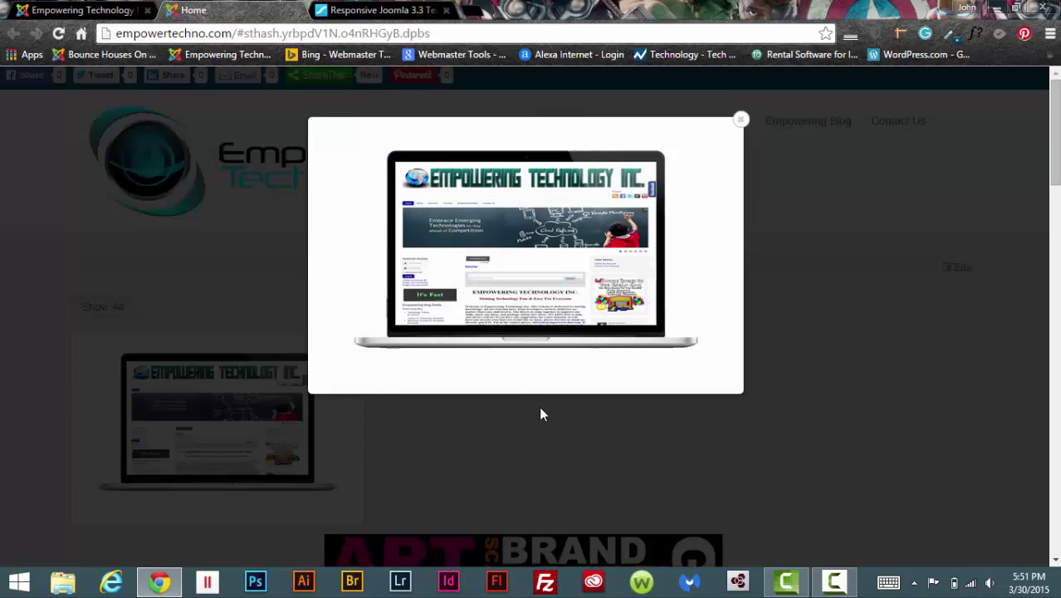
{"action": "left_click", "coordinate": [740, 121]}
{"action": "scroll", "coordinate": [276, 447], "scroll_direction": "down", "scroll_amount": 1}
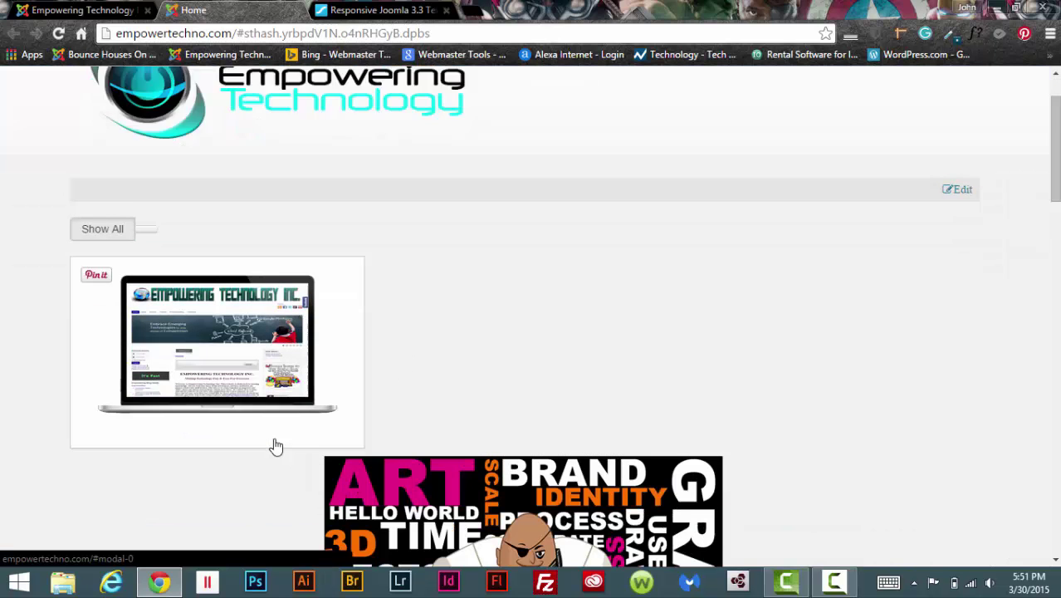
{"action": "scroll", "coordinate": [277, 447], "scroll_direction": "down", "scroll_amount": 1}
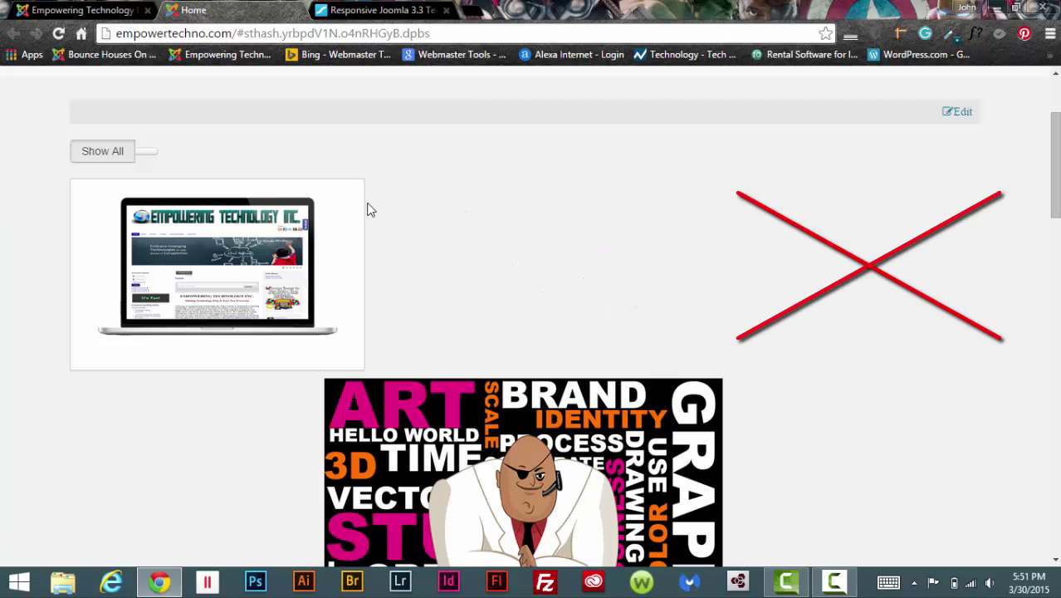
{"action": "scroll", "coordinate": [310, 207], "scroll_direction": "up", "scroll_amount": 2}
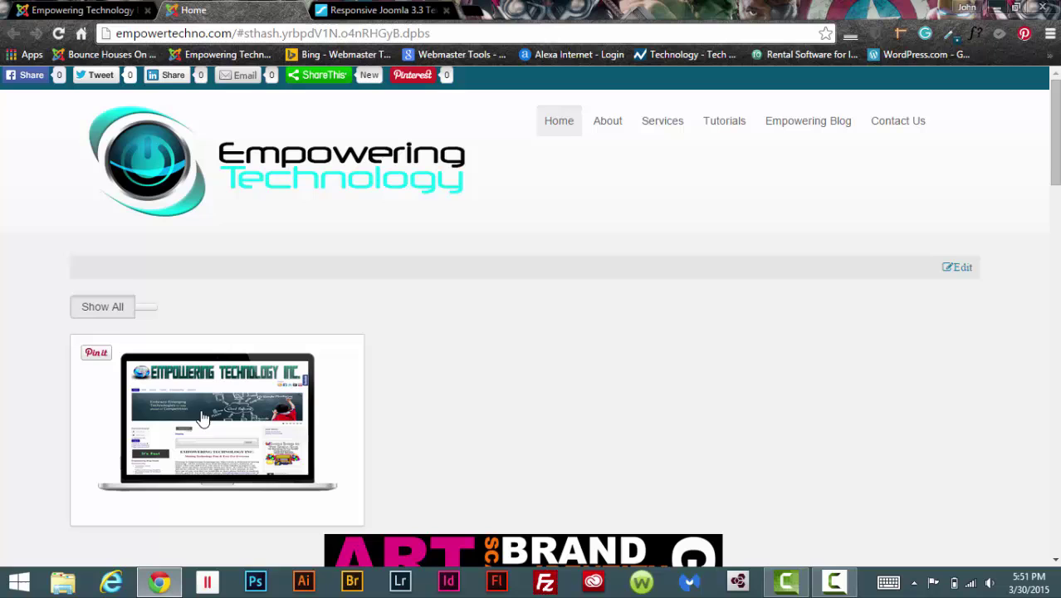
- Go back to the Home article editor with the gallery shortcode at the top
{"action": "left_click", "coordinate": [104, 16]}
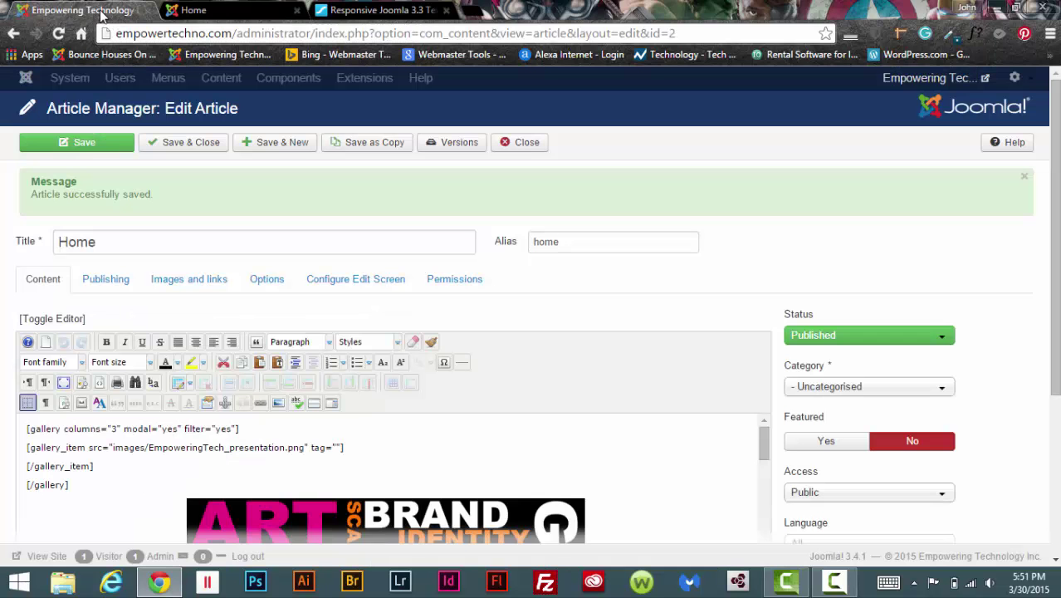
{"action": "scroll", "coordinate": [266, 490], "scroll_direction": "down", "scroll_amount": 2}
{"action": "scroll", "coordinate": [265, 489], "scroll_direction": "up", "scroll_amount": 2}
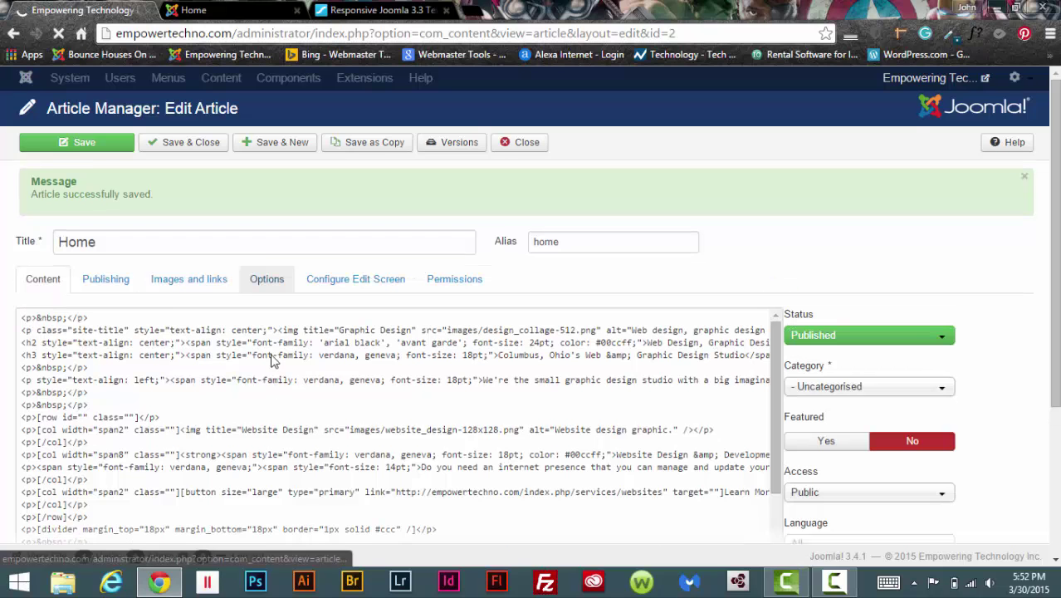
- Scroll to the end of the Home article, then switch to the JoomShaper website
{"action": "scroll", "coordinate": [340, 426], "scroll_direction": "down", "scroll_amount": 5}
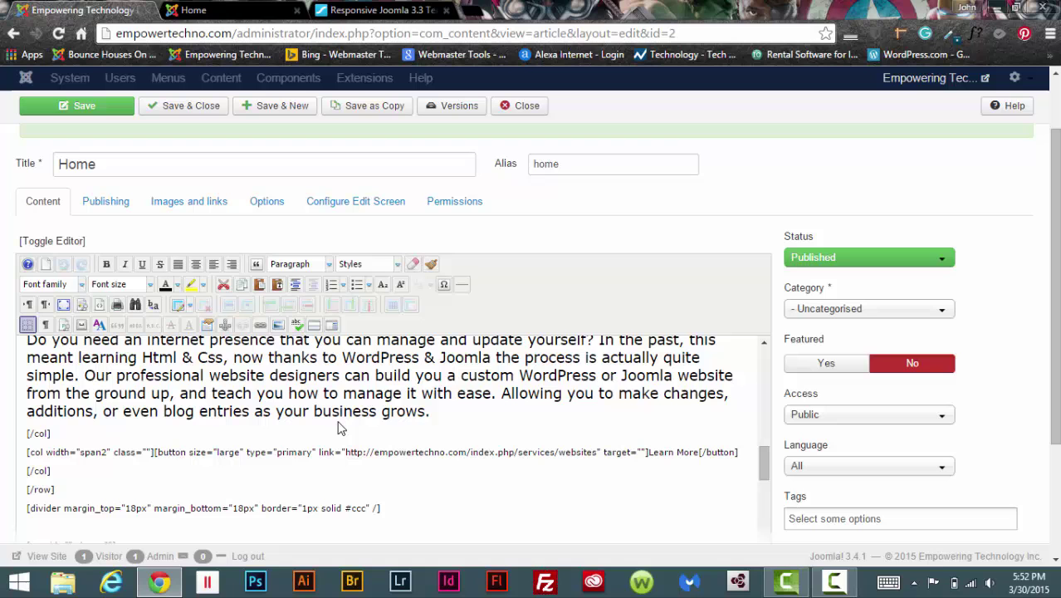
{"action": "scroll", "coordinate": [336, 432], "scroll_direction": "down", "scroll_amount": 10}
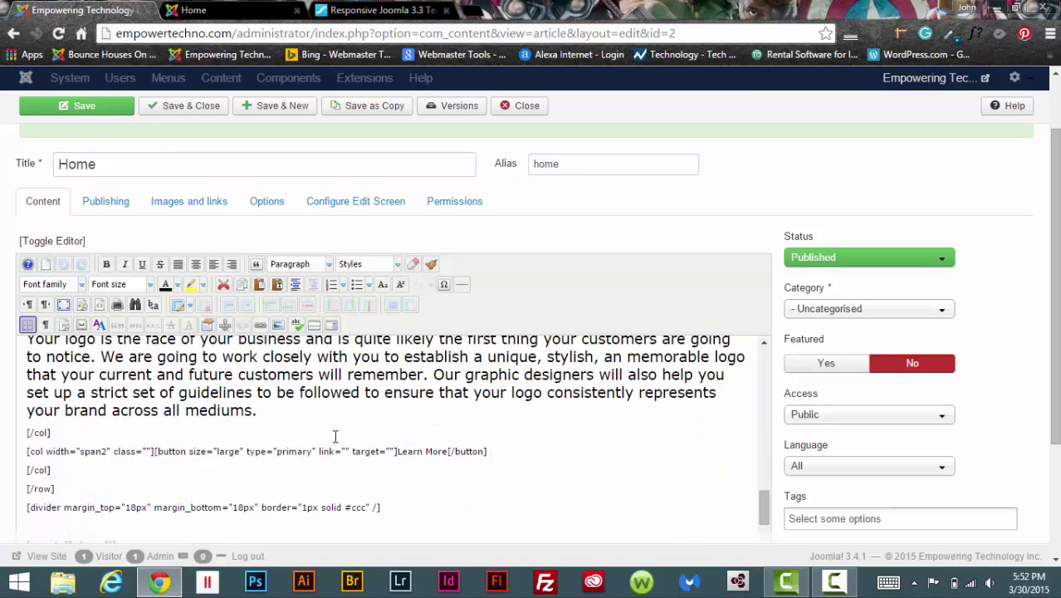
{"action": "scroll", "coordinate": [336, 450], "scroll_direction": "down", "scroll_amount": 10}
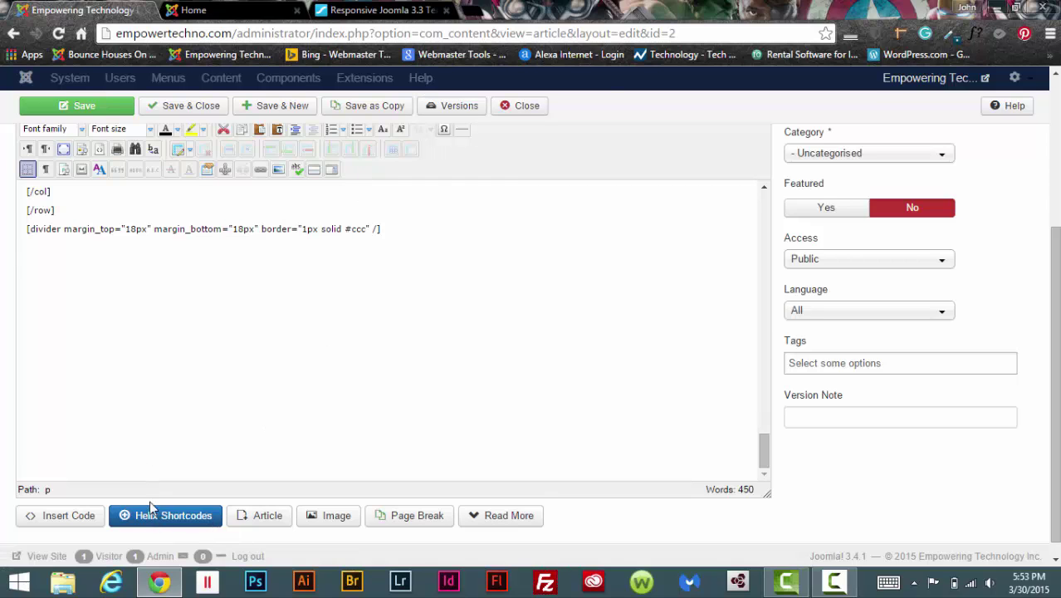
{"action": "left_click", "coordinate": [382, 10]}
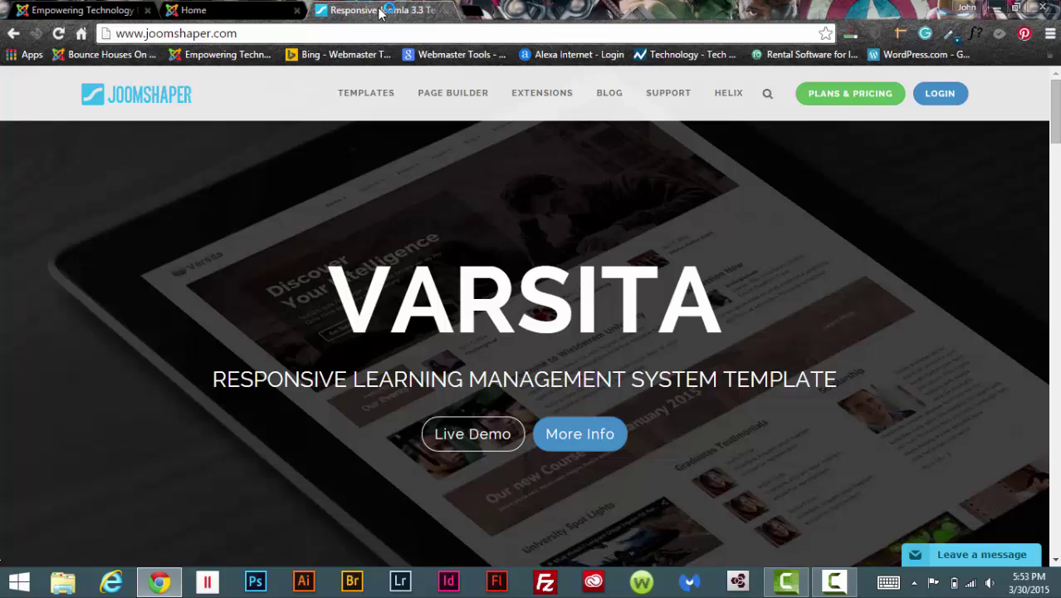
- Navigate from JoomShaper's HELIX menu to the Helix - II template download page
{"action": "left_click", "coordinate": [726, 96]}
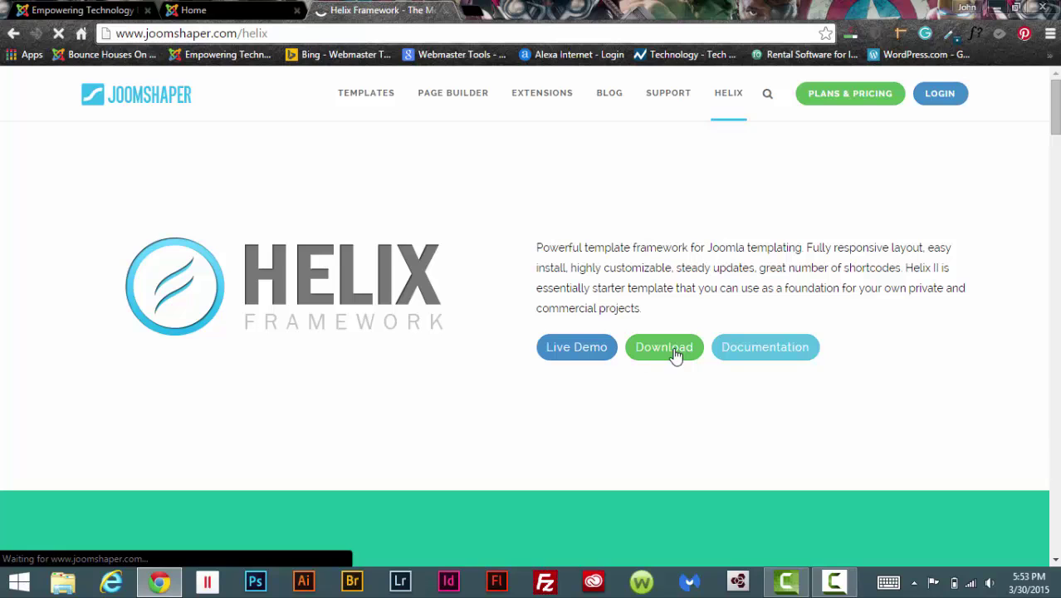
{"action": "left_click", "coordinate": [675, 354]}
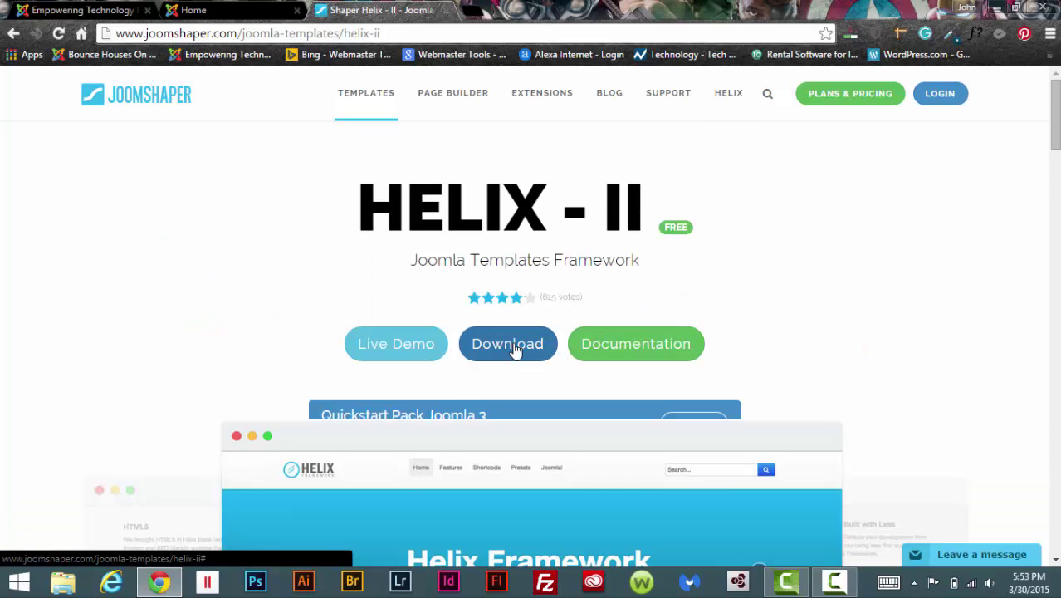
{"action": "scroll", "coordinate": [550, 449], "scroll_direction": "down", "scroll_amount": 10}
{"action": "scroll", "coordinate": [551, 450], "scroll_direction": "up", "scroll_amount": 5}
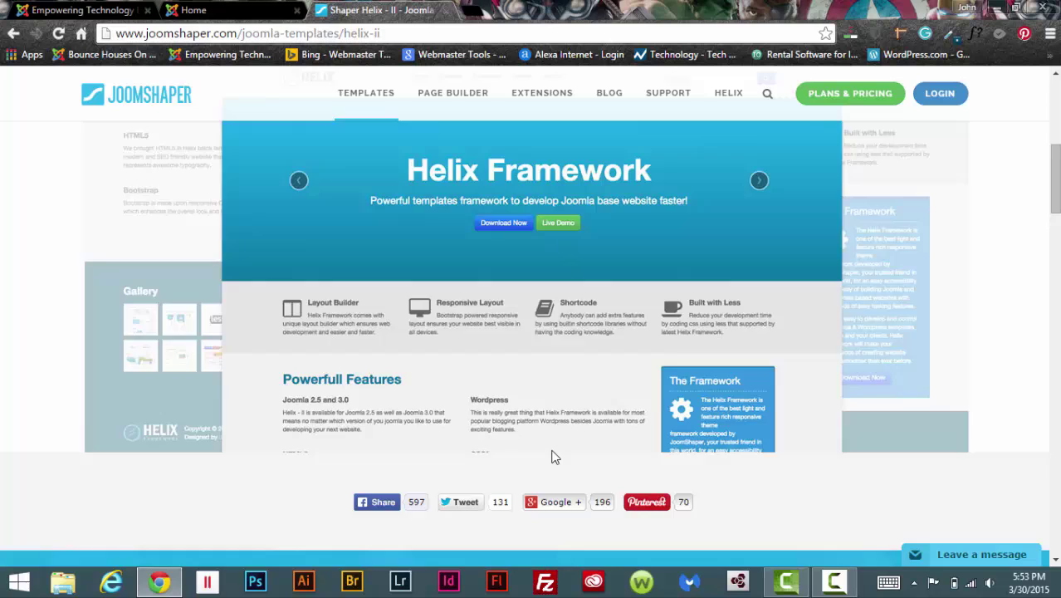
{"action": "scroll", "coordinate": [550, 458], "scroll_direction": "up", "scroll_amount": 5}
{"action": "left_click", "coordinate": [539, 98]}
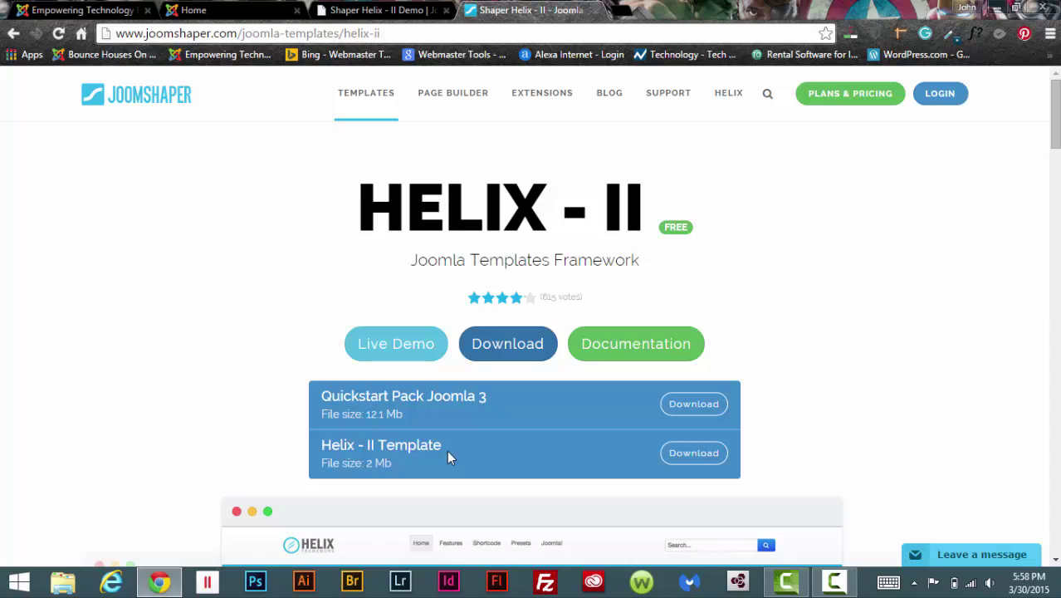
- Check the Helix shortcodes list in the article editor, then view the Helix - II page
{"action": "key", "text": "ctrl+1"}
{"action": "scroll", "coordinate": [445, 475], "scroll_direction": "down", "scroll_amount": 1}
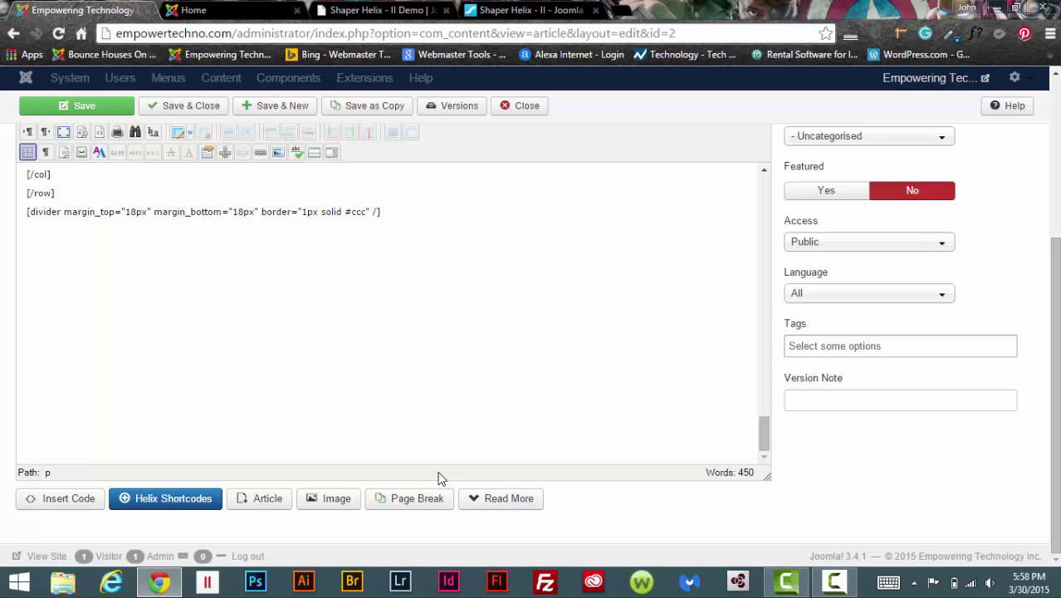
{"action": "left_click", "coordinate": [145, 504]}
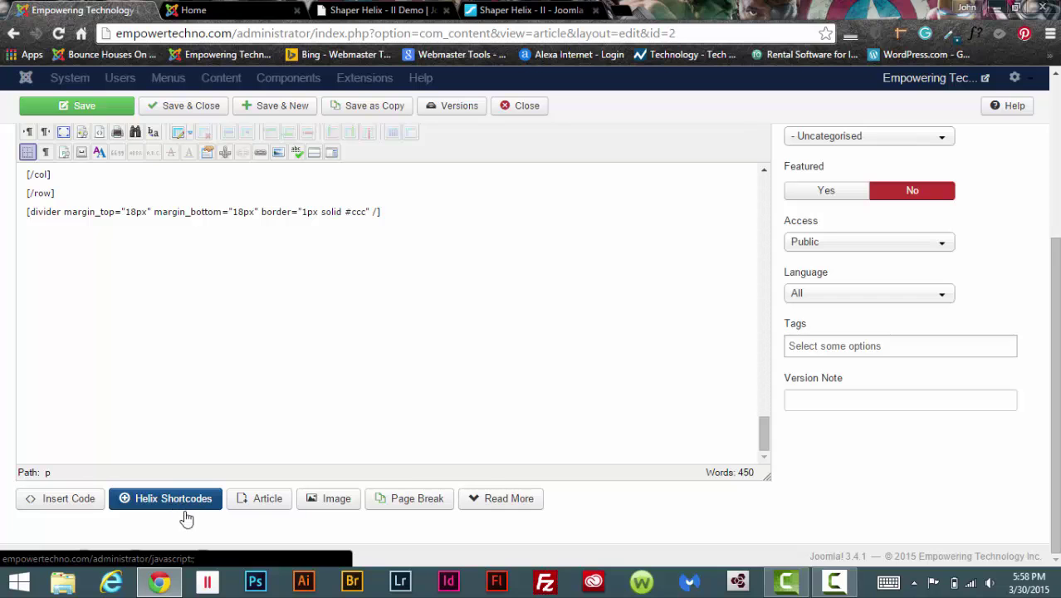
{"action": "scroll", "coordinate": [517, 410], "scroll_direction": "up", "scroll_amount": 3}
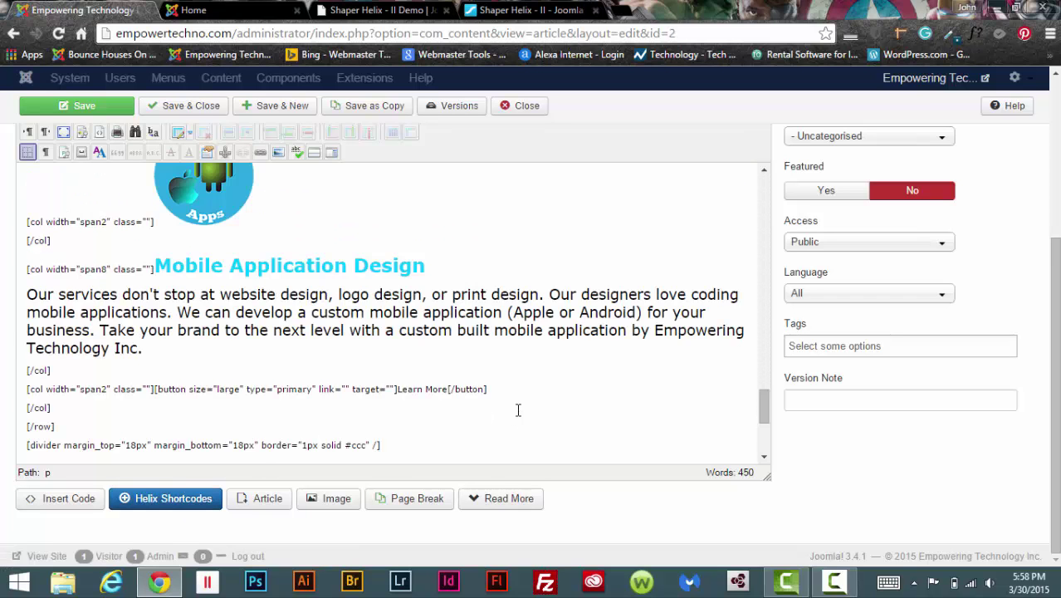
{"action": "scroll", "coordinate": [517, 410], "scroll_direction": "down", "scroll_amount": 3}
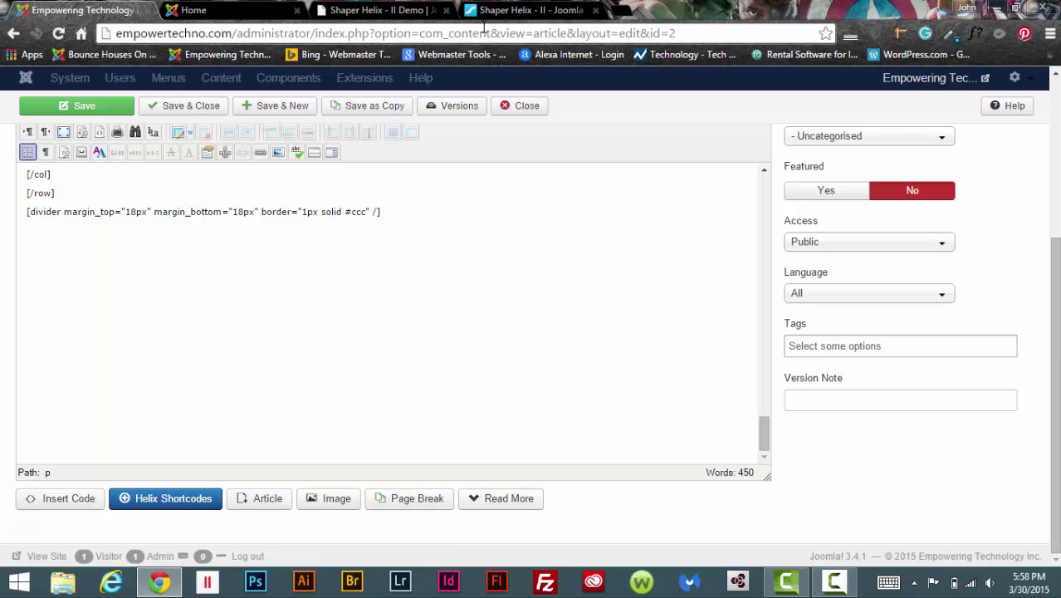
{"action": "left_click", "coordinate": [513, 9]}
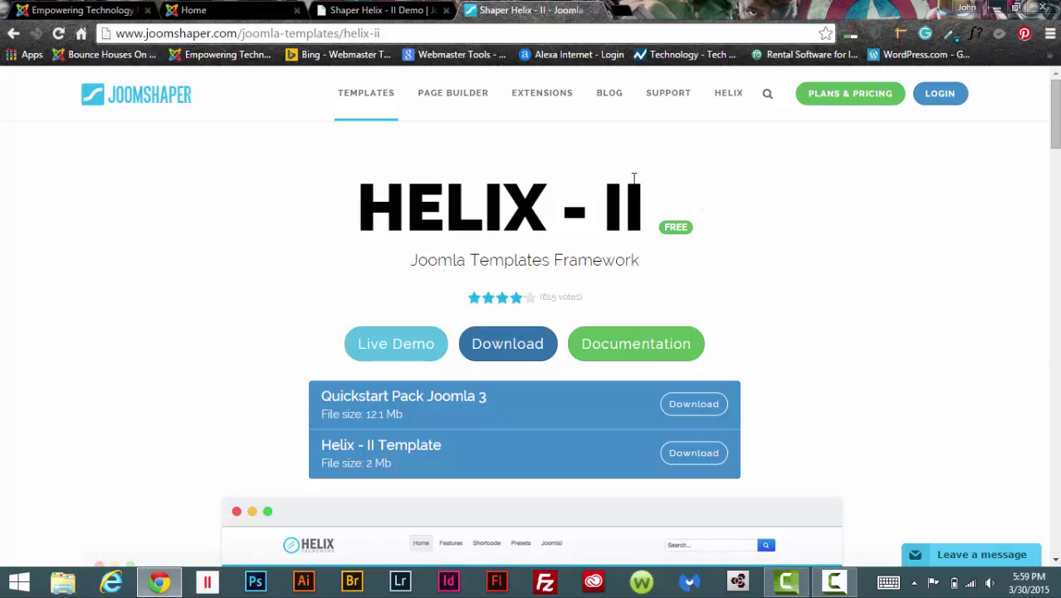
- Close the Helix - II template and demo page tabs
{"action": "mouse_move", "coordinate": [651, 78]}
{"action": "left_click", "coordinate": [596, 11]}
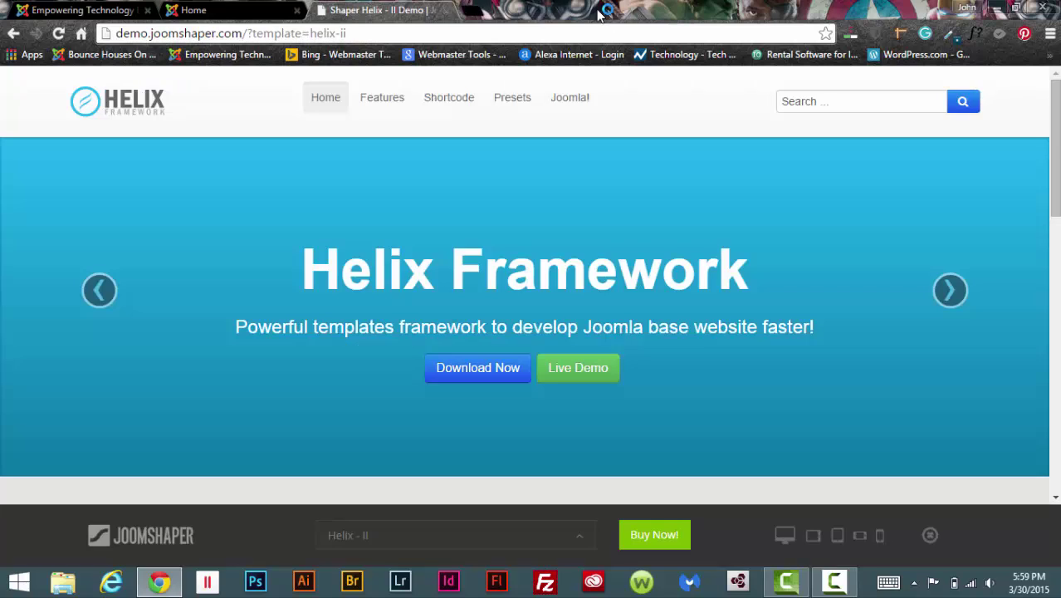
{"action": "left_click", "coordinate": [448, 11]}
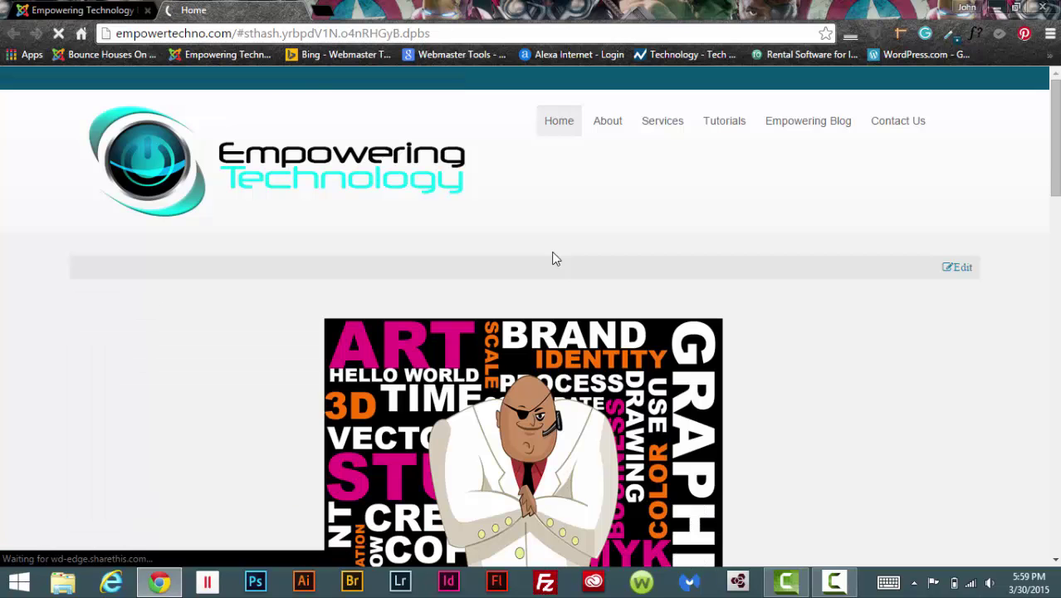
- Back in the Home article editor, add blank lines below the last divider shortcode
{"action": "left_click", "coordinate": [66, 10]}
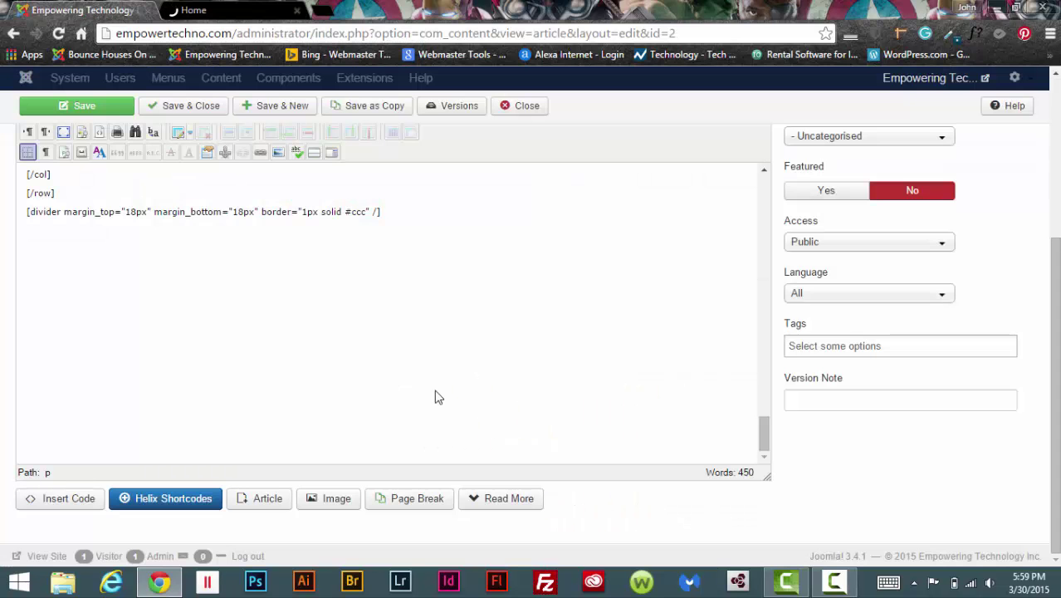
{"action": "scroll", "coordinate": [439, 397], "scroll_direction": "up", "scroll_amount": 3}
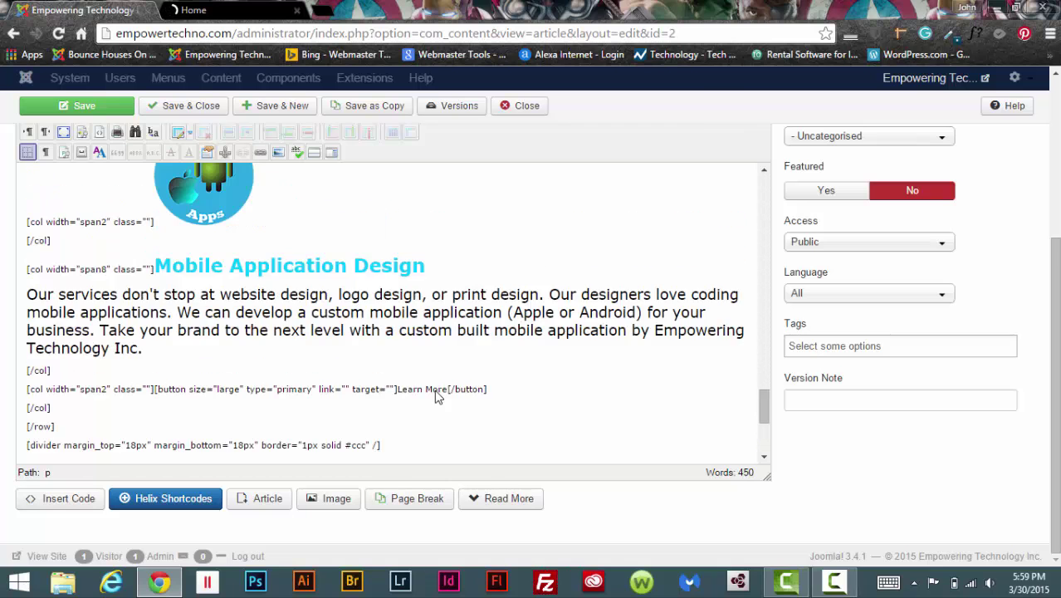
{"action": "scroll", "coordinate": [435, 396], "scroll_direction": "up", "scroll_amount": 3}
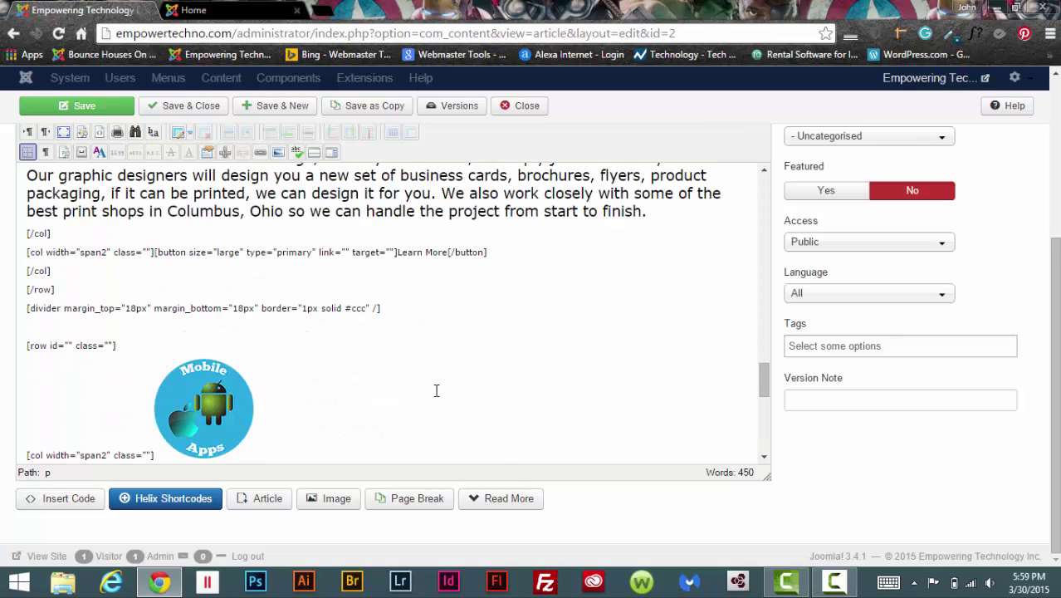
{"action": "scroll", "coordinate": [449, 426], "scroll_direction": "up", "scroll_amount": 2}
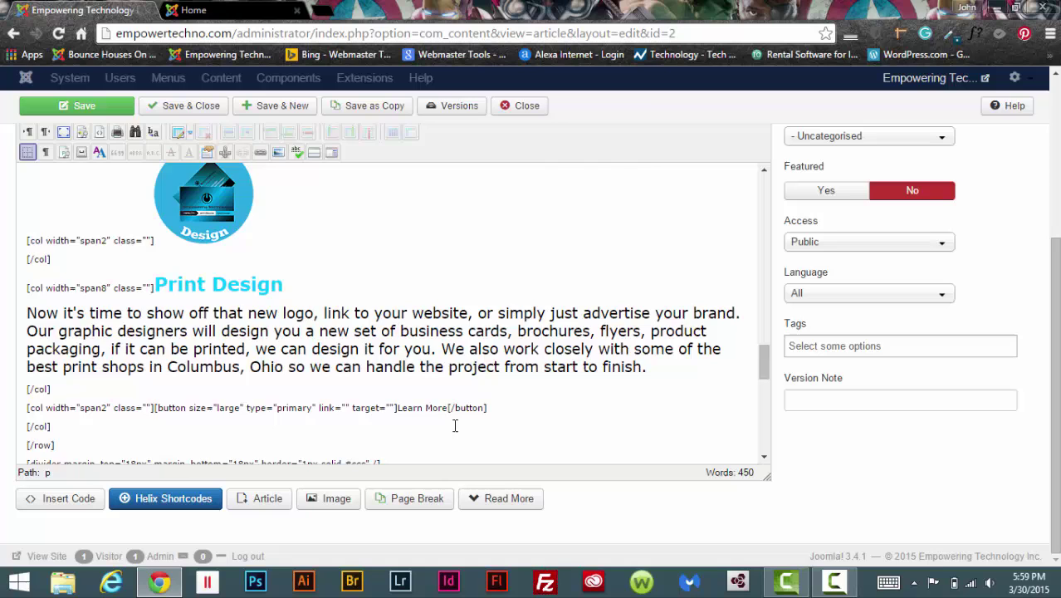
{"action": "scroll", "coordinate": [453, 426], "scroll_direction": "down", "scroll_amount": 2}
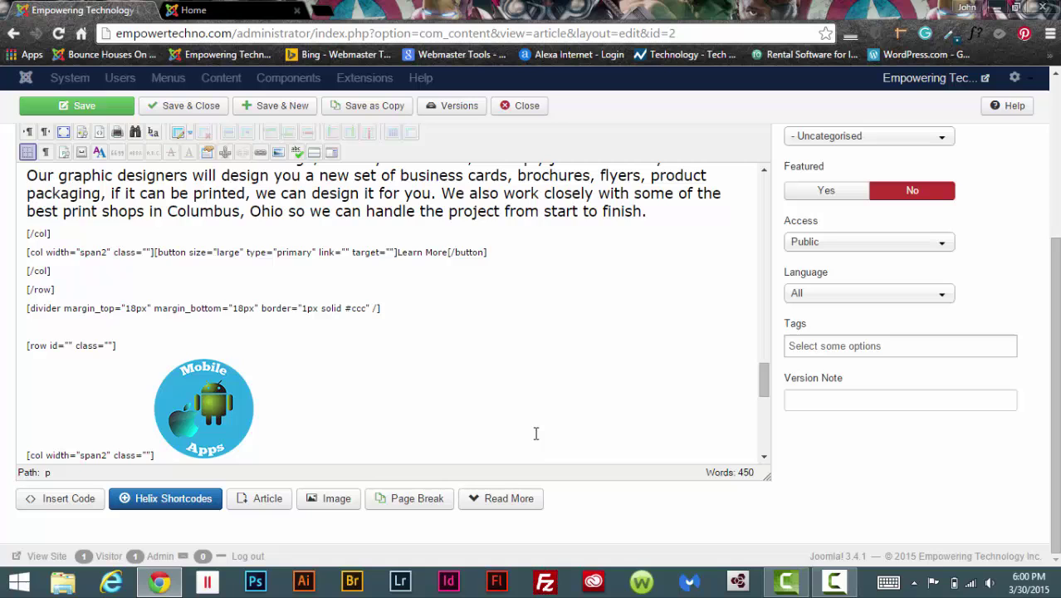
{"action": "scroll", "coordinate": [403, 345], "scroll_direction": "down", "scroll_amount": 5}
{"action": "scroll", "coordinate": [399, 344], "scroll_direction": "down", "scroll_amount": 1}
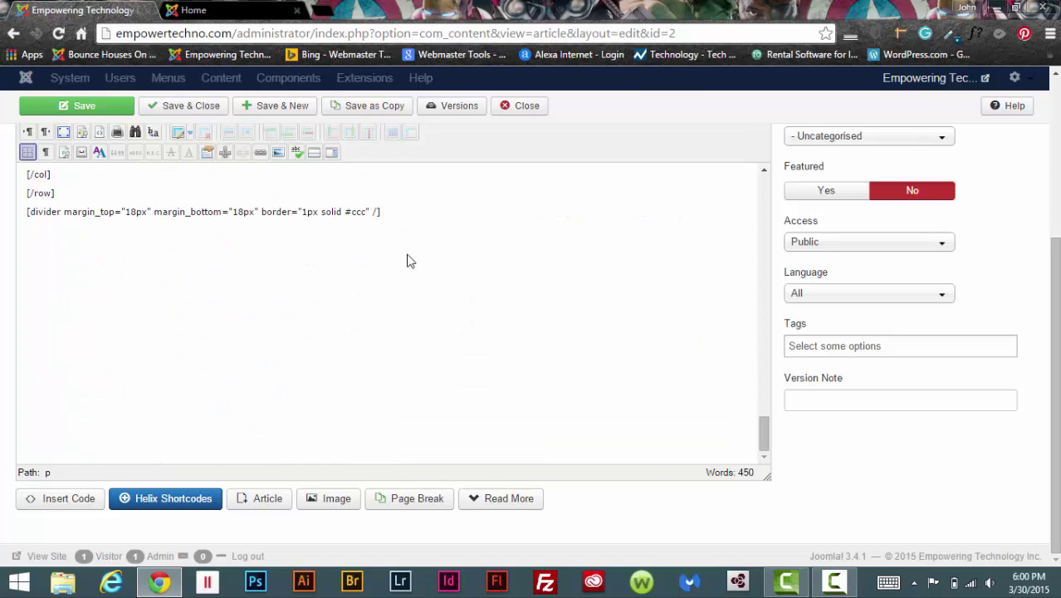
{"action": "left_click", "coordinate": [402, 228]}
{"action": "key", "text": "Return"}
{"action": "key", "text": "Return"}
- Choose the Button shortcode from the Helix Shortcodes list
{"action": "left_click", "coordinate": [184, 500]}
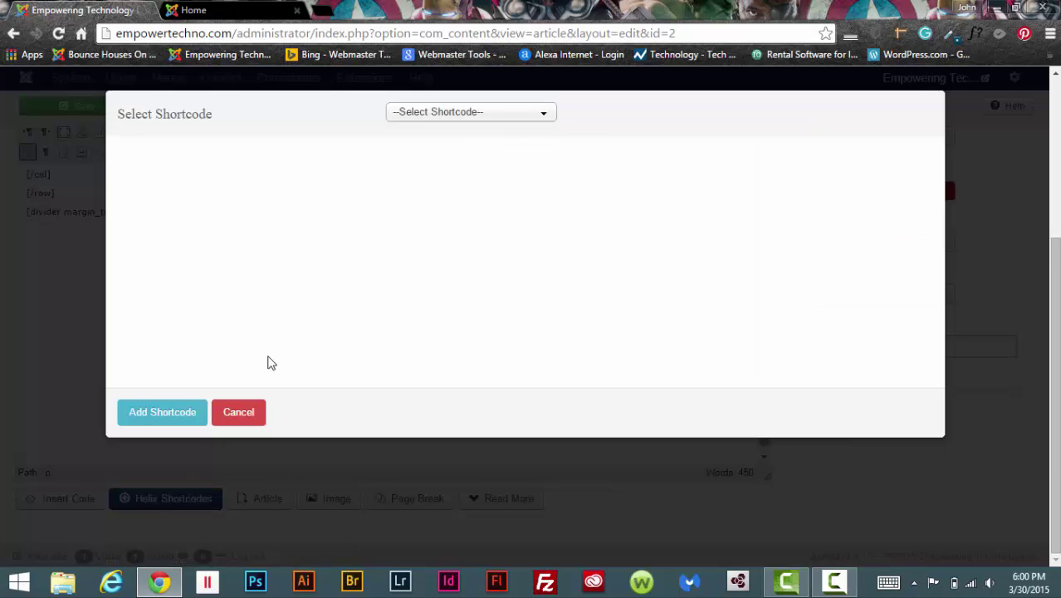
{"action": "left_click", "coordinate": [471, 112]}
{"action": "left_click", "coordinate": [488, 266]}
- Set the button to size Large, type Success, target New Window, with text 'Click Here'
{"action": "left_click", "coordinate": [353, 157]}
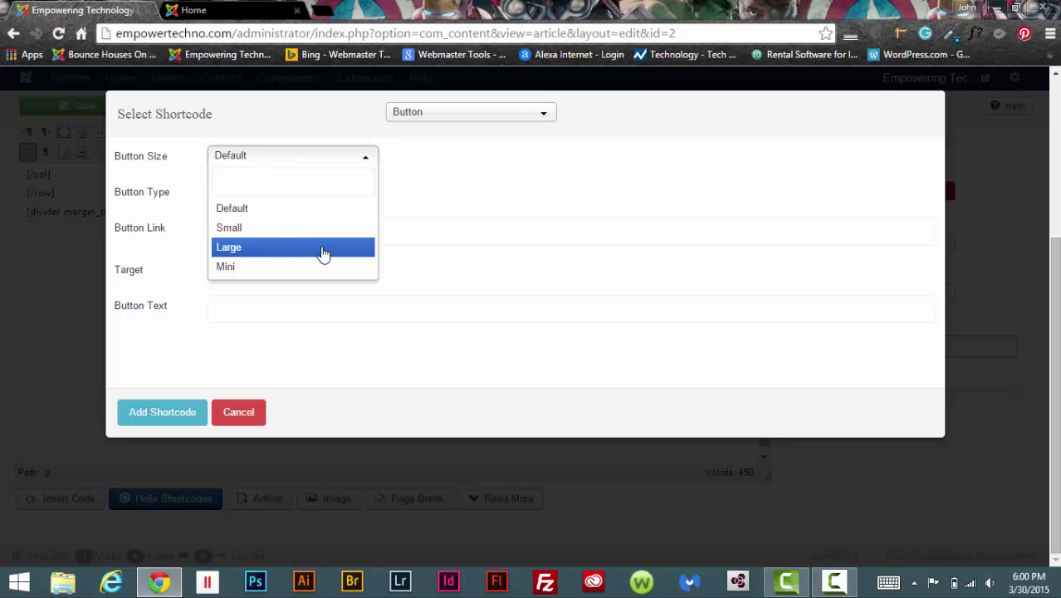
{"action": "left_click", "coordinate": [323, 253]}
{"action": "left_click", "coordinate": [362, 193]}
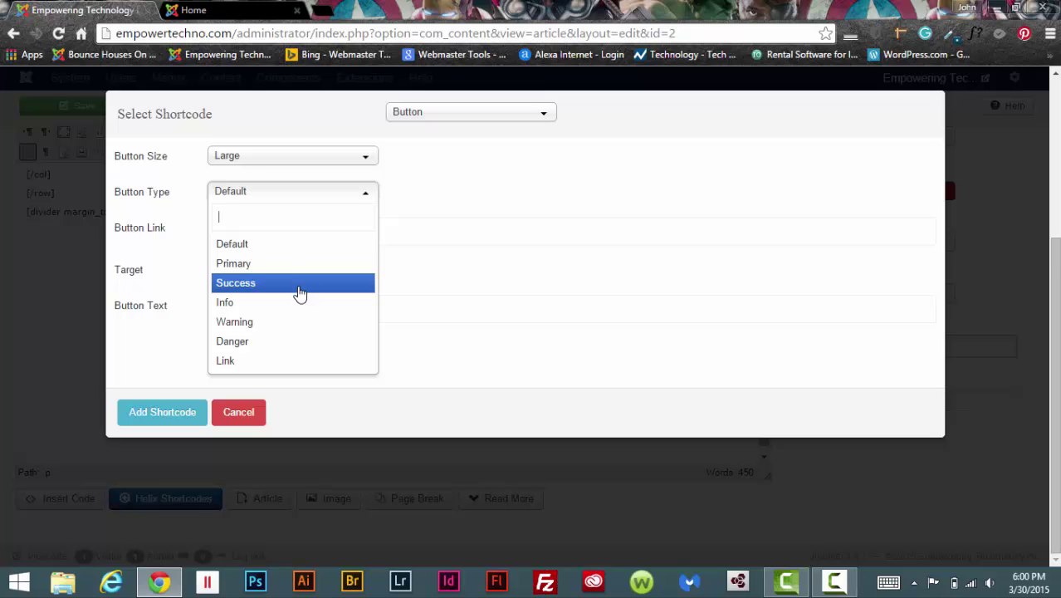
{"action": "left_click", "coordinate": [300, 284]}
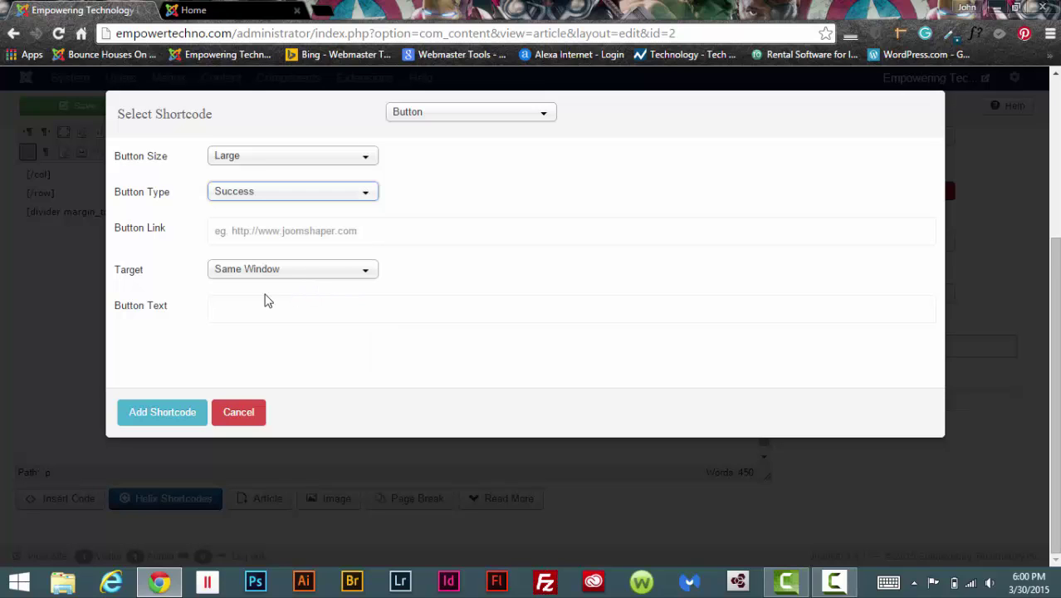
{"action": "left_click", "coordinate": [369, 276]}
{"action": "left_click", "coordinate": [349, 342]}
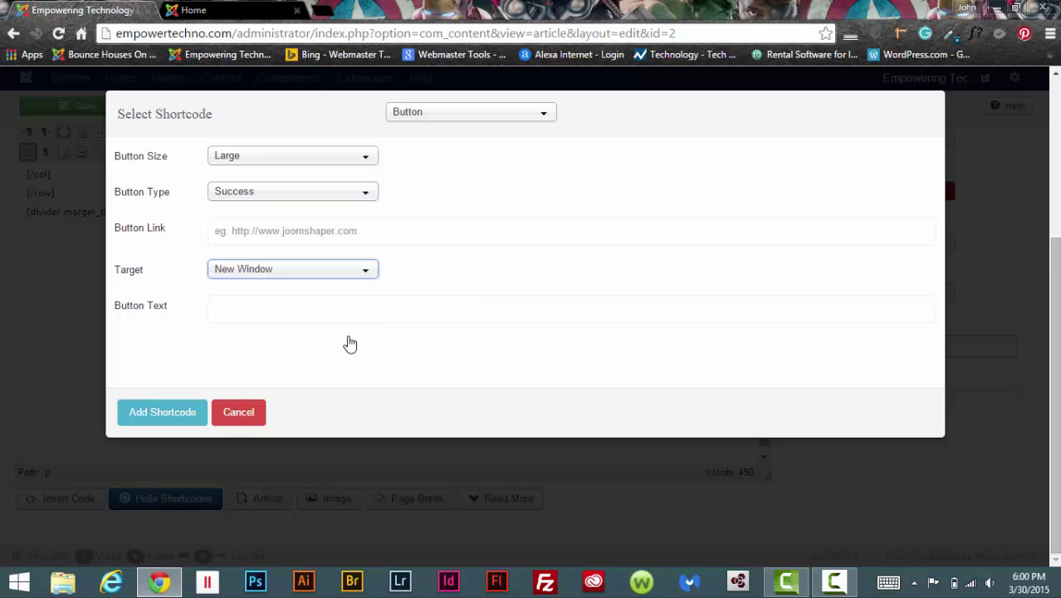
{"action": "left_click", "coordinate": [207, 307]}
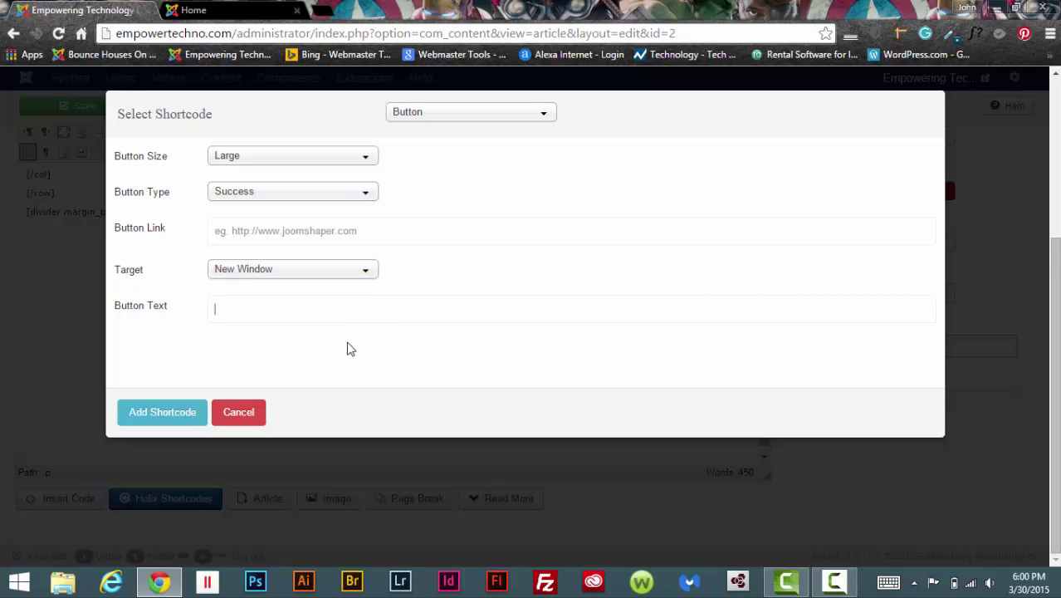
{"action": "type", "text": "Click Here"}
- Insert the button shortcode, save the Home article, and reload the front-end homepage
{"action": "left_click", "coordinate": [192, 423]}
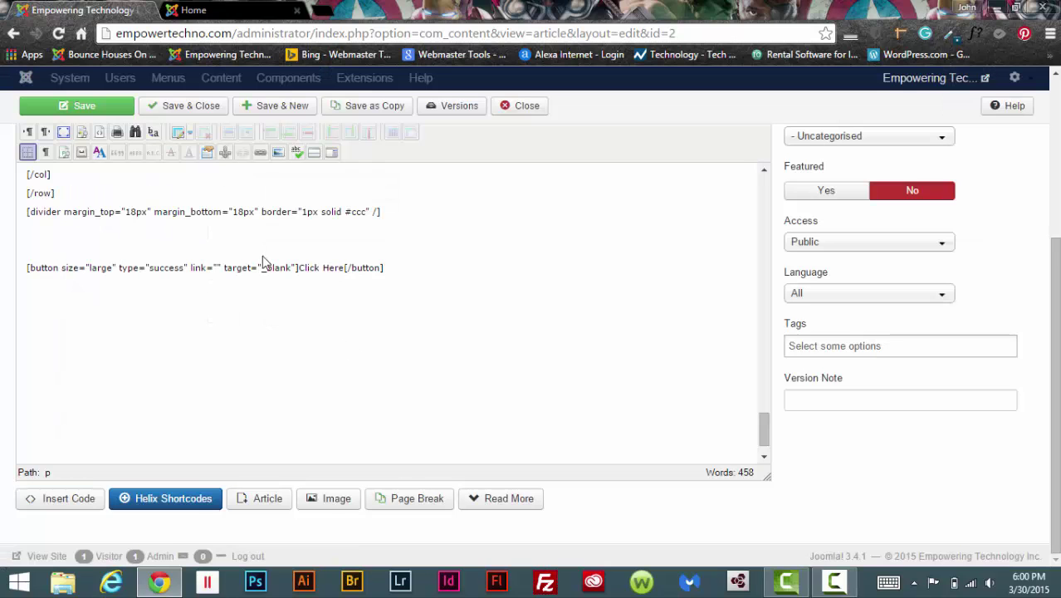
{"action": "left_click", "coordinate": [82, 112]}
{"action": "key", "text": "ctrl+Tab"}
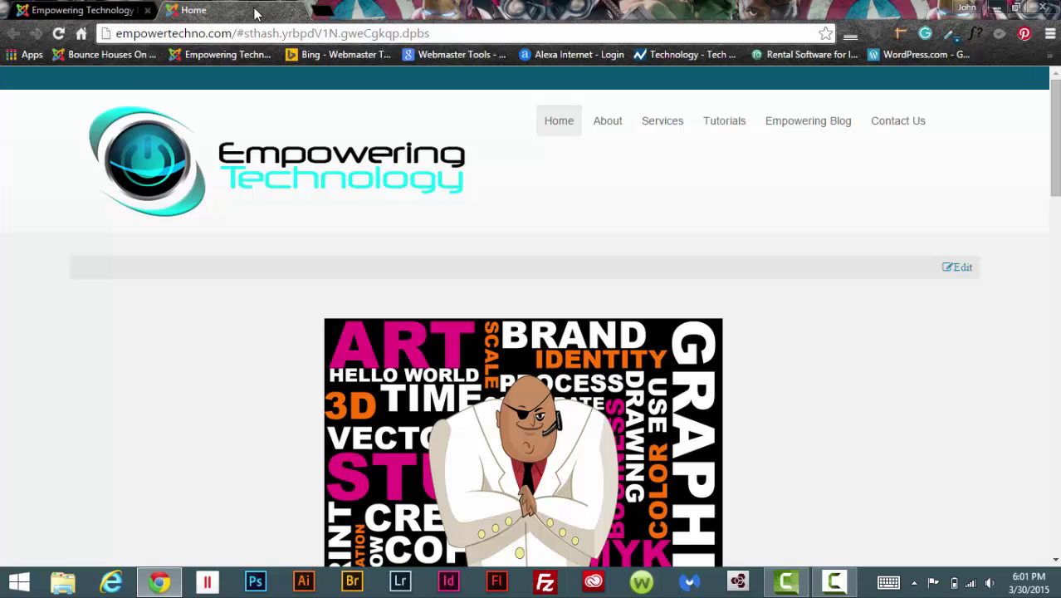
{"action": "left_click", "coordinate": [58, 34]}
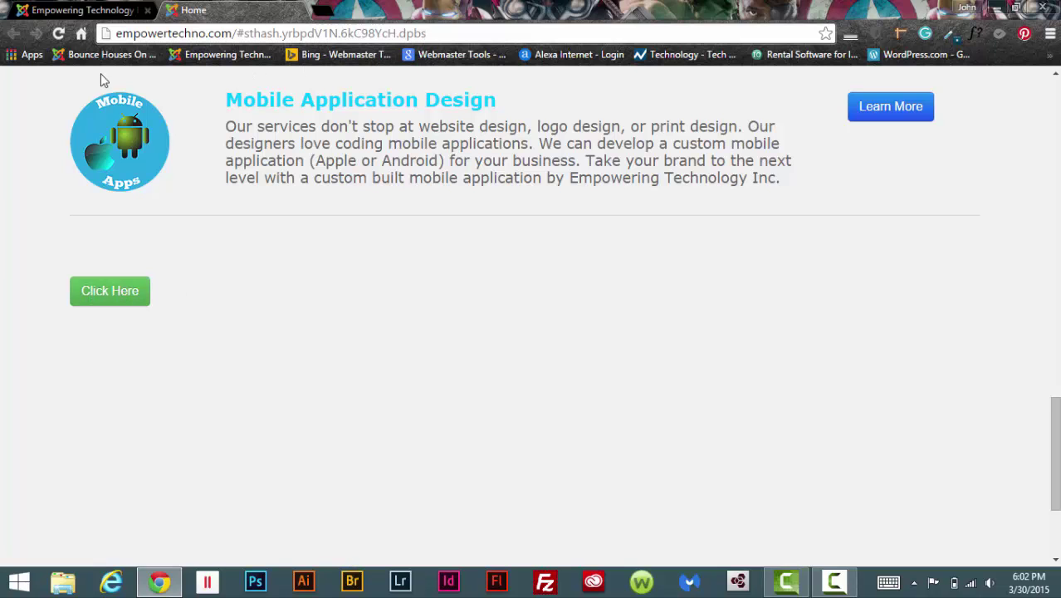
- Switch back to the Home article's Edit Article page in the admin
{"action": "left_click", "coordinate": [116, 10]}
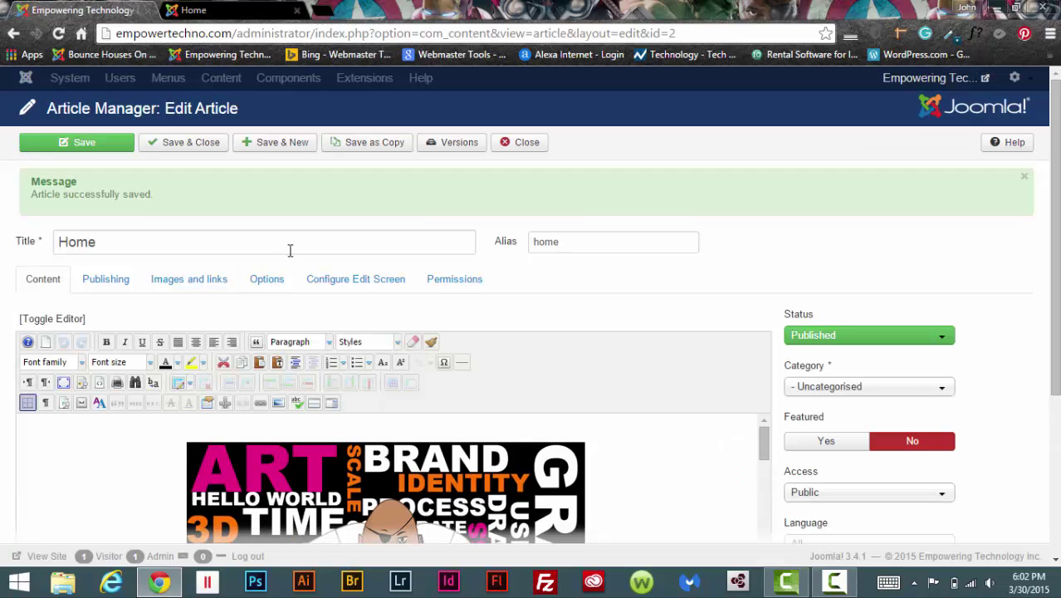